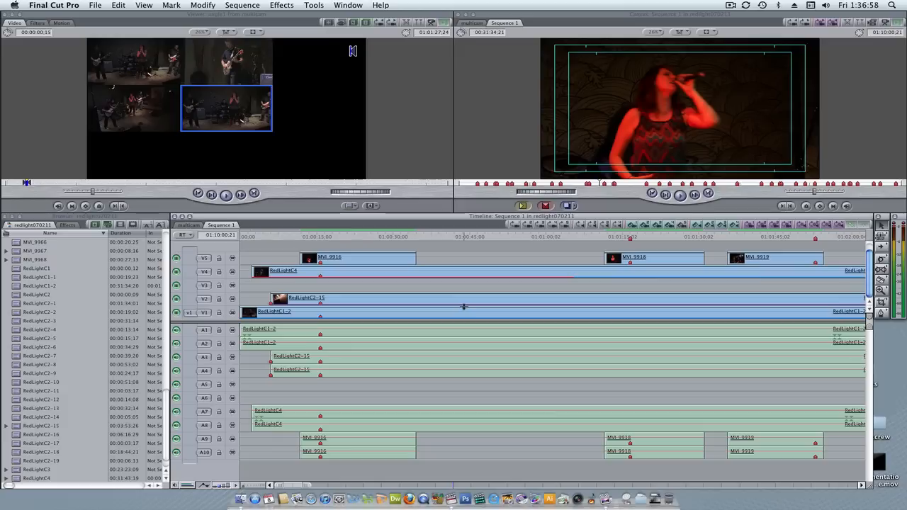
Step: Move the playhead to 01:00:21;15 and hide video tracks V5, V4, V3 and V2 in turn to preview each camera angle
{"action": "left_click", "coordinate": [349, 238]}
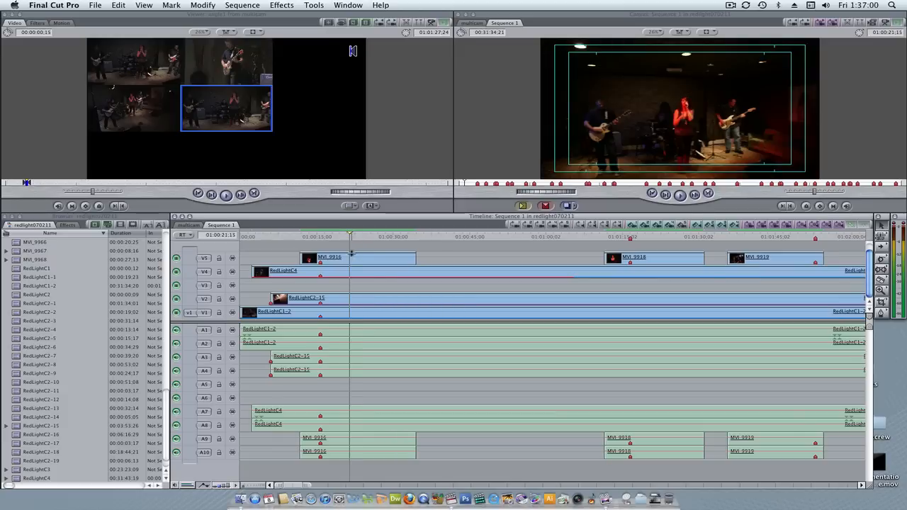
{"action": "left_click", "coordinate": [176, 258]}
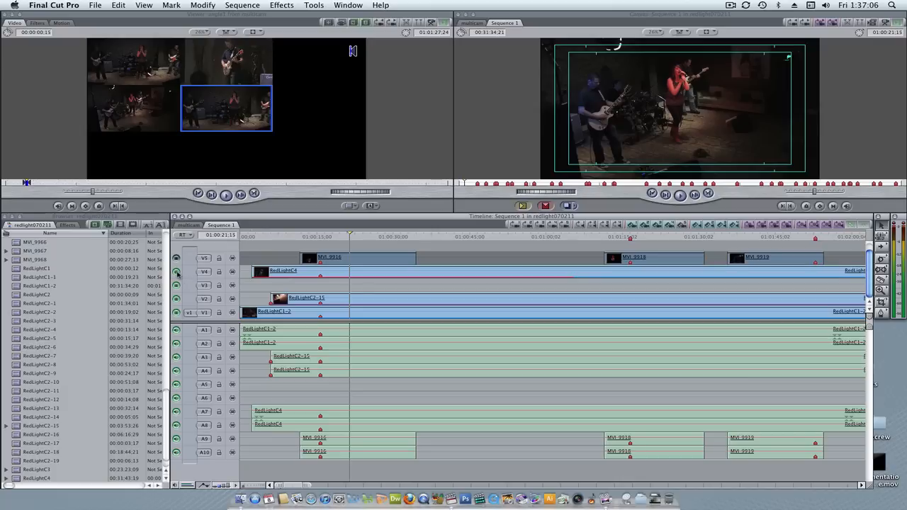
{"action": "left_click", "coordinate": [176, 272]}
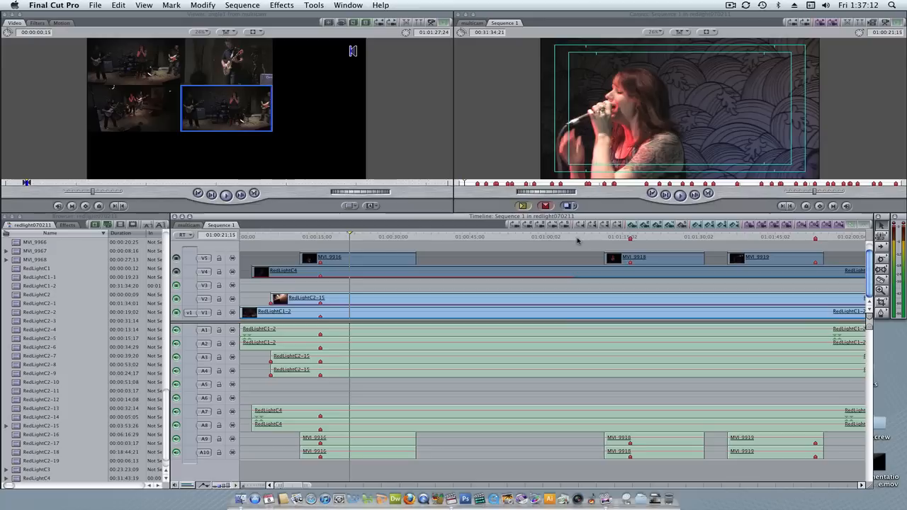
{"action": "left_click", "coordinate": [176, 286]}
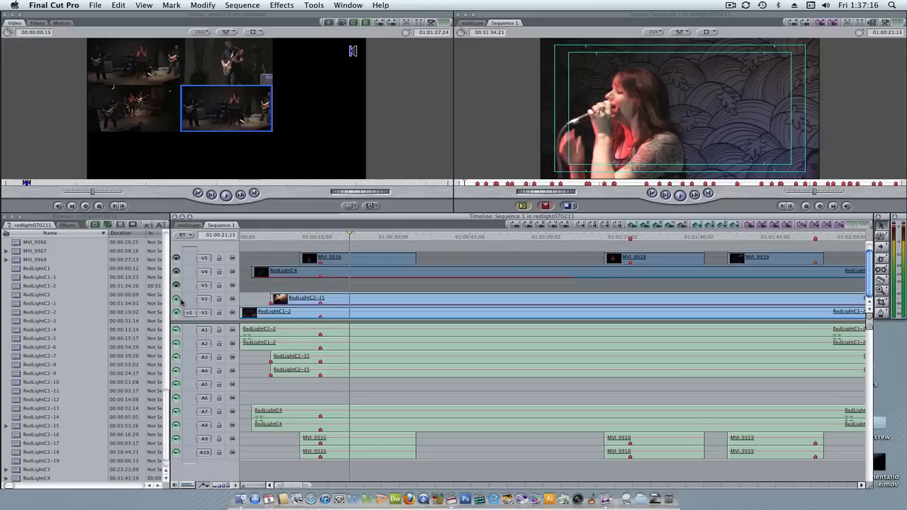
{"action": "left_click", "coordinate": [178, 299]}
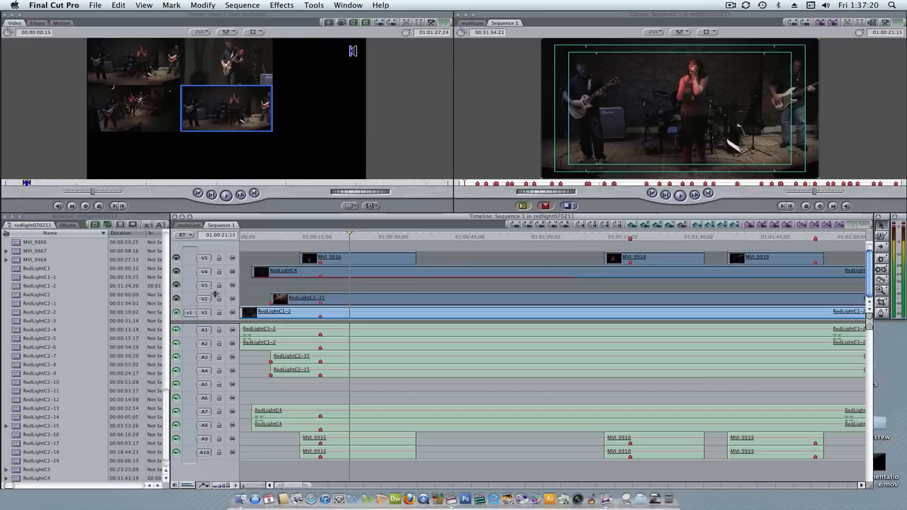
Step: Turn the visibility of video tracks V2, V3, V4 and V5 back on
{"action": "left_click", "coordinate": [176, 300]}
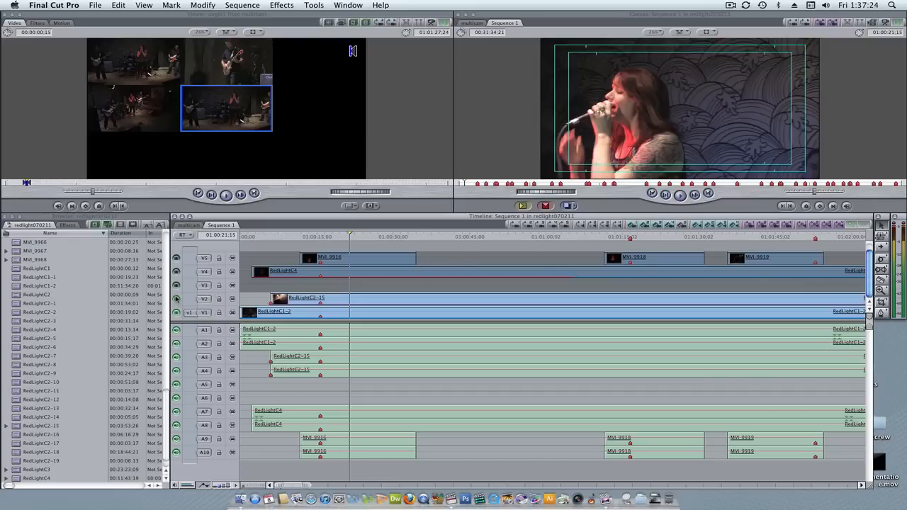
{"action": "left_click", "coordinate": [176, 285]}
{"action": "left_click", "coordinate": [177, 272]}
{"action": "left_click", "coordinate": [176, 258]}
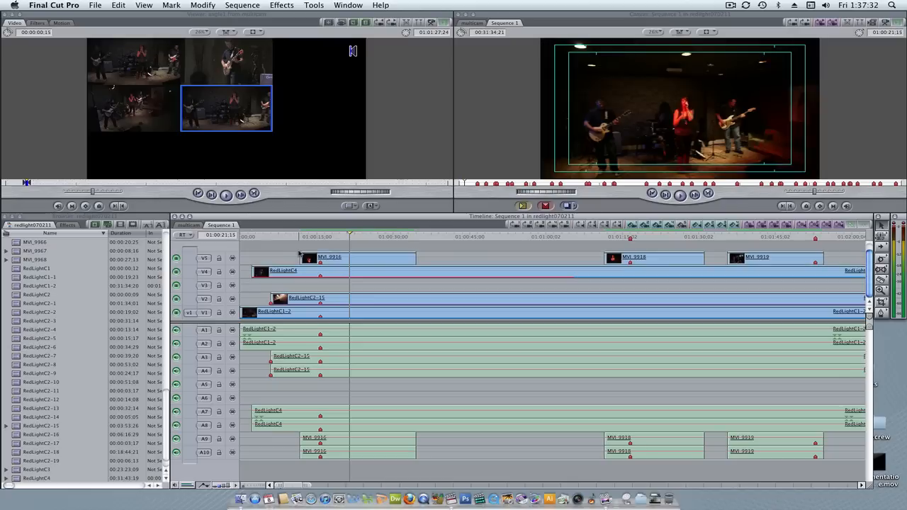
Step: Hide video tracks V4, V3, V2 and V1 to isolate the V5 camera angle
{"action": "left_click", "coordinate": [176, 272]}
{"action": "left_click", "coordinate": [176, 285]}
{"action": "left_click", "coordinate": [176, 298]}
{"action": "left_click", "coordinate": [176, 313]}
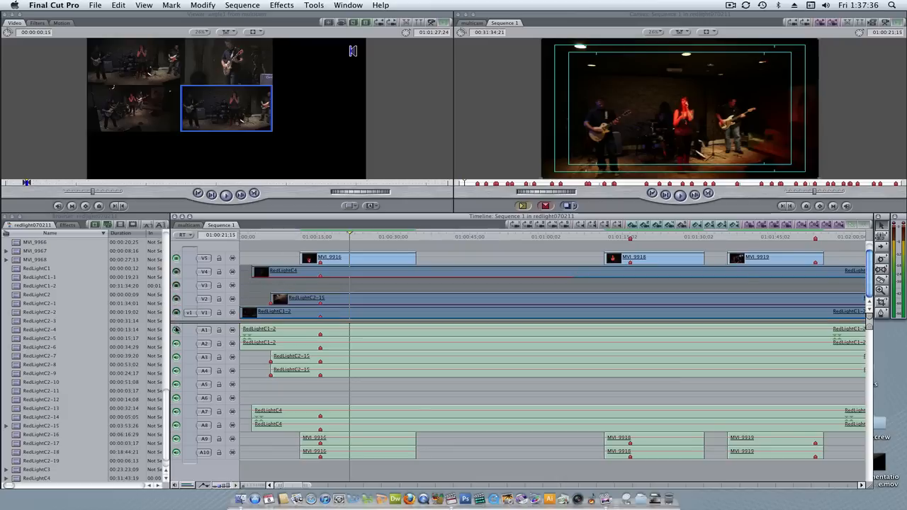
Step: Disable audio tracks A1 through A8 so that only A9 and A10 play with the V5 angle
{"action": "left_click", "coordinate": [177, 329]}
{"action": "left_click", "coordinate": [177, 343]}
{"action": "left_click", "coordinate": [176, 356]}
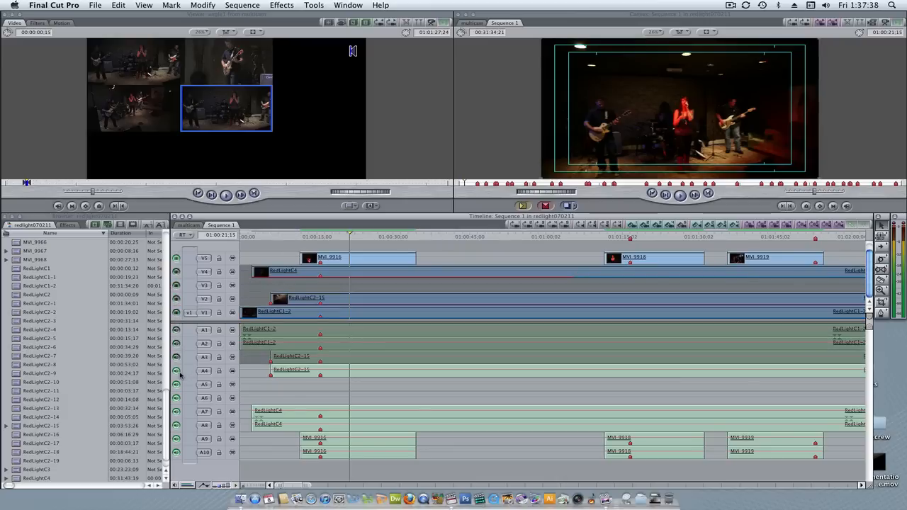
{"action": "left_click", "coordinate": [176, 371]}
{"action": "left_click", "coordinate": [176, 398]}
{"action": "left_click", "coordinate": [177, 384]}
{"action": "left_click", "coordinate": [176, 411]}
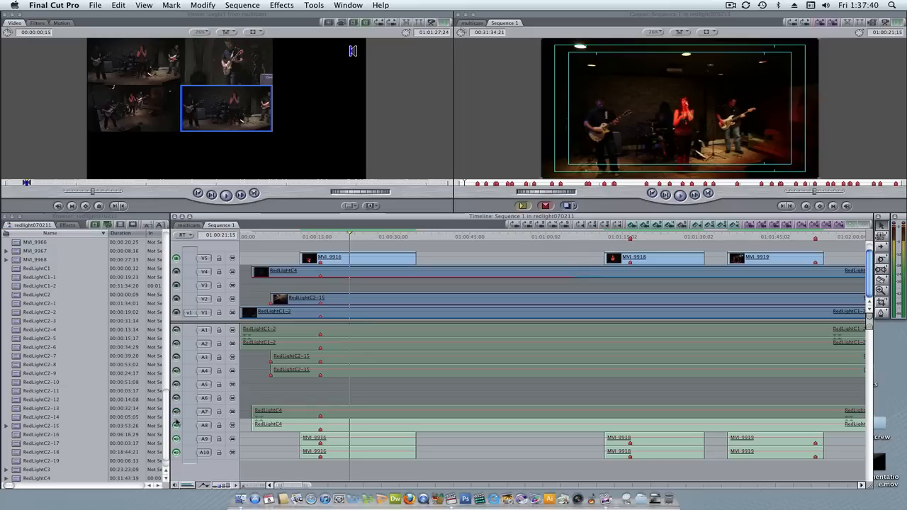
{"action": "left_click", "coordinate": [177, 425]}
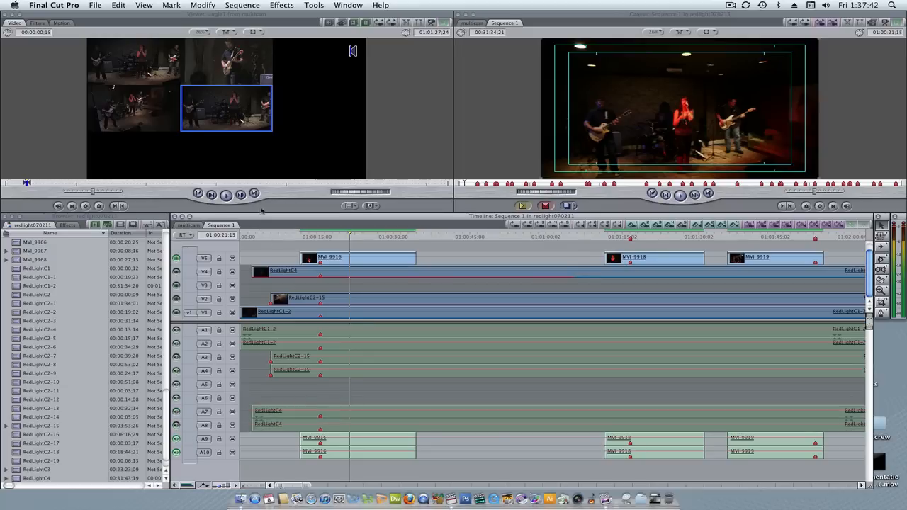
Step: Show the QuickTime Movie export command for the isolated V5 angle
{"action": "left_click", "coordinate": [95, 6]}
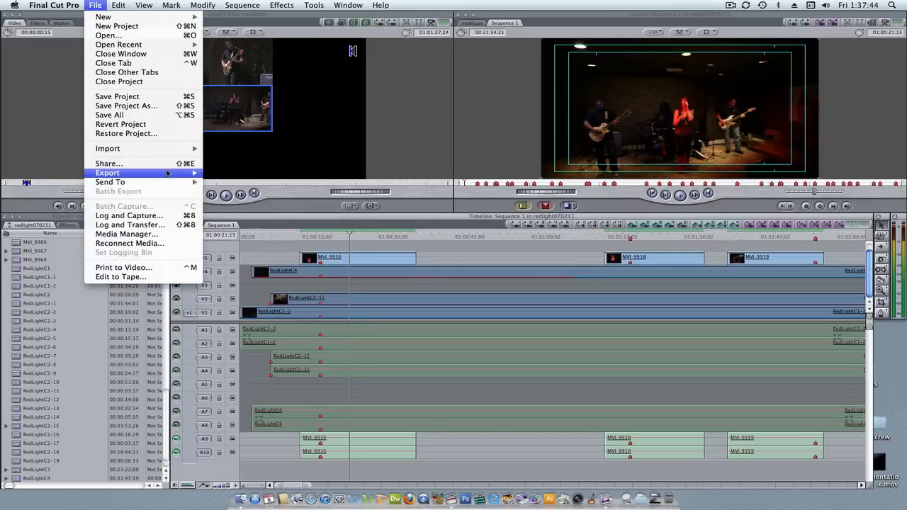
{"action": "mouse_move", "coordinate": [168, 173]}
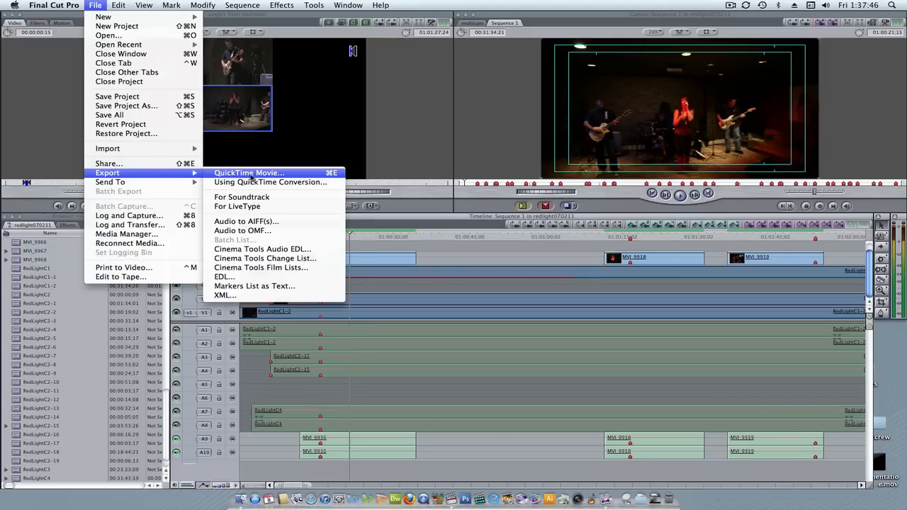
{"action": "left_click", "coordinate": [251, 174]}
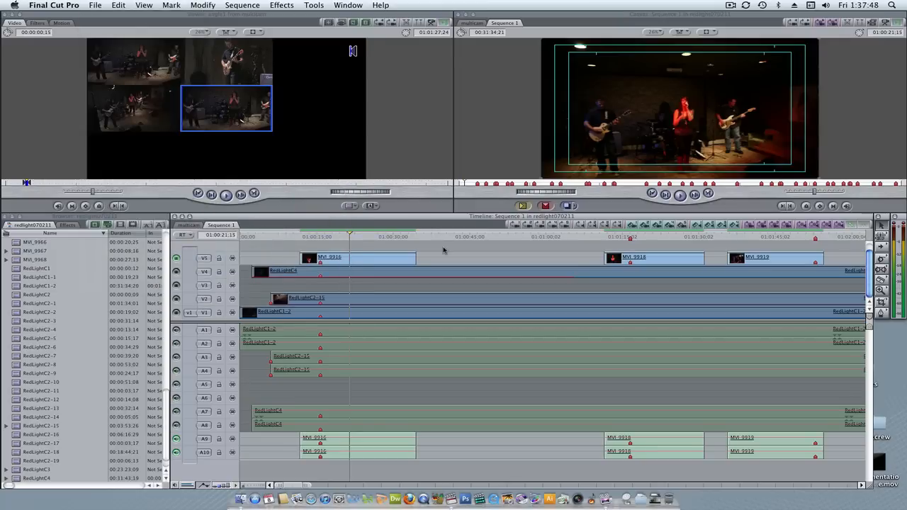
Step: Isolate the V4 angle: hide V5, show V4, enable audio tracks A7 and A8, and disable A9 and A10
{"action": "left_click", "coordinate": [176, 259]}
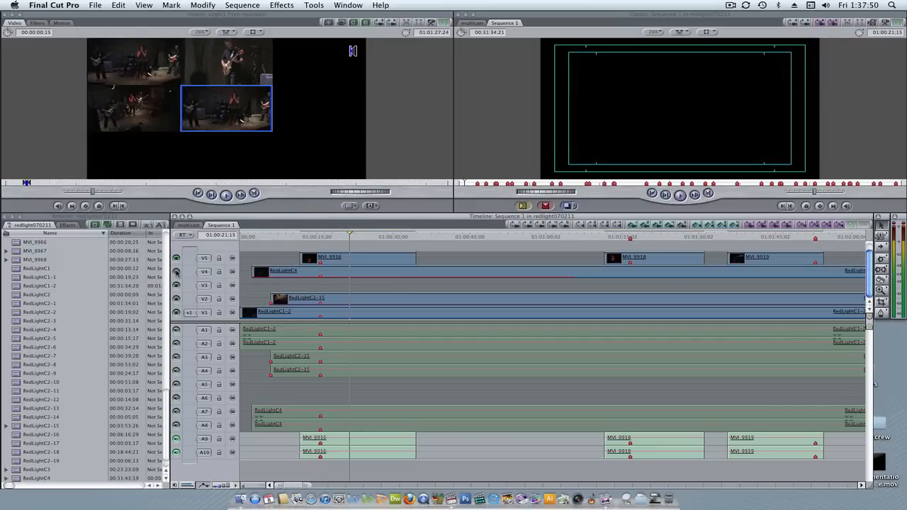
{"action": "left_click", "coordinate": [176, 272]}
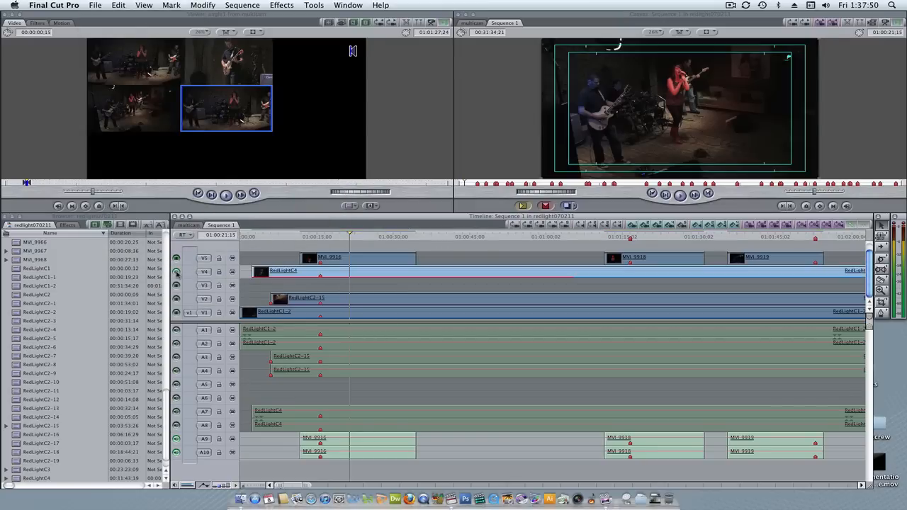
{"action": "left_click", "coordinate": [176, 426]}
{"action": "left_click", "coordinate": [177, 412]}
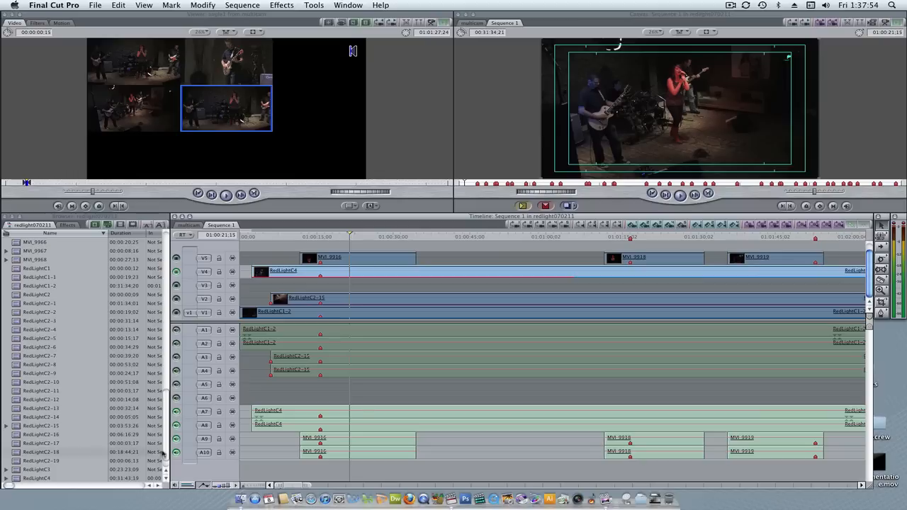
{"action": "left_click", "coordinate": [177, 439]}
{"action": "left_click", "coordinate": [177, 453]}
Step: View the export options for the isolated V4 angle and close them without exporting
{"action": "left_click", "coordinate": [113, 5]}
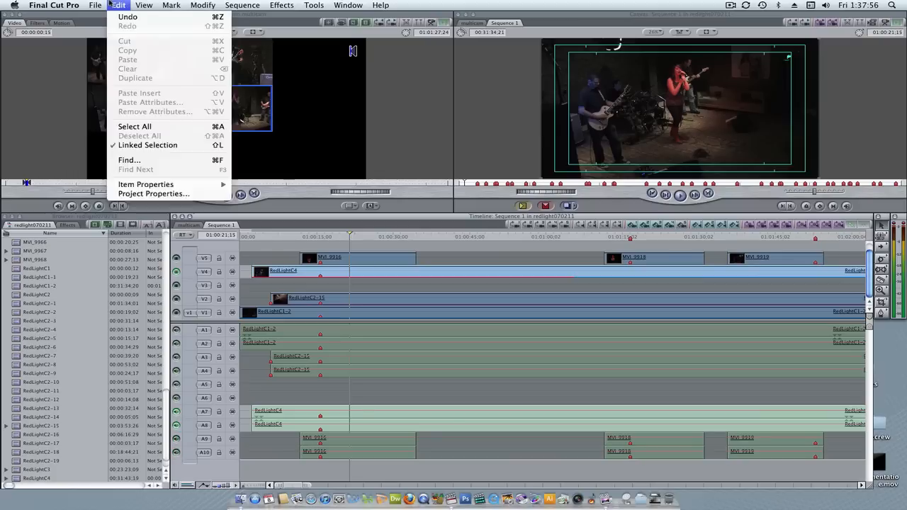
{"action": "mouse_move", "coordinate": [95, 5]}
{"action": "mouse_move", "coordinate": [182, 176]}
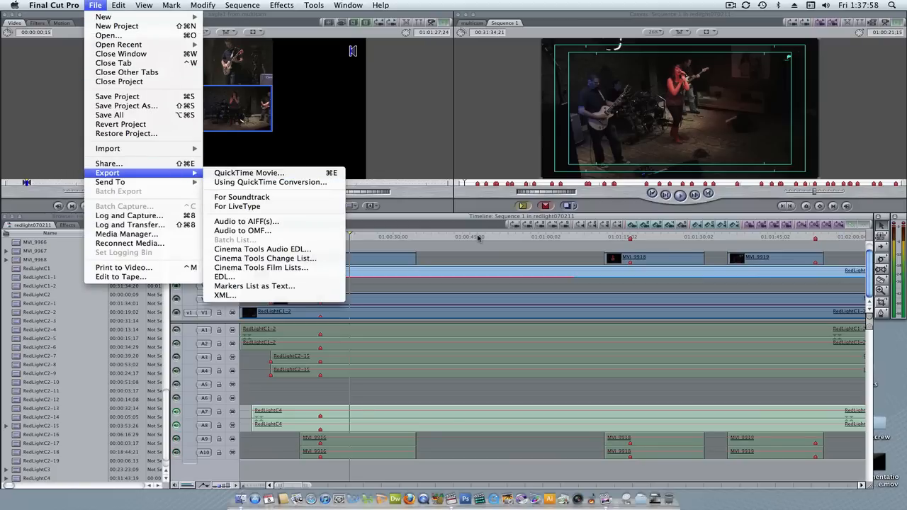
{"action": "left_click", "coordinate": [479, 258]}
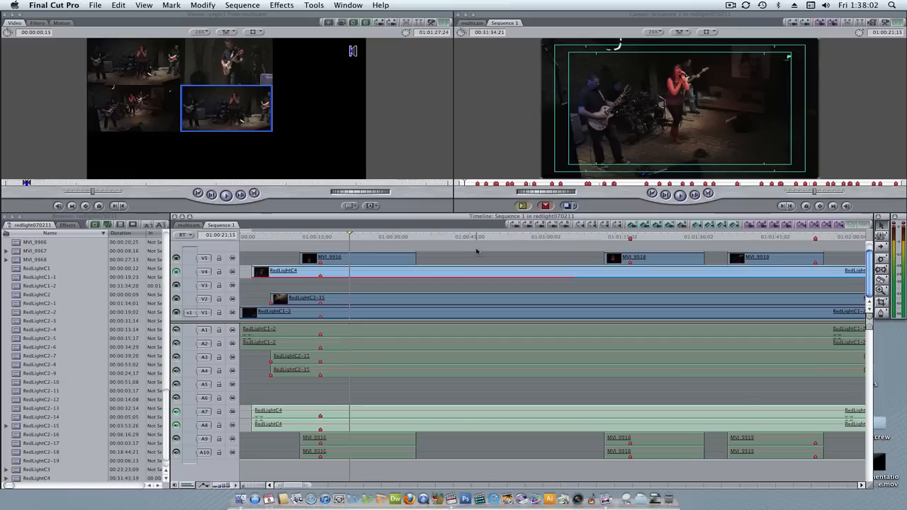
Step: Open the multicam bin in its own window and place that window over the project browser
{"action": "scroll", "coordinate": [44, 330], "scroll_direction": "up", "scroll_amount": 15}
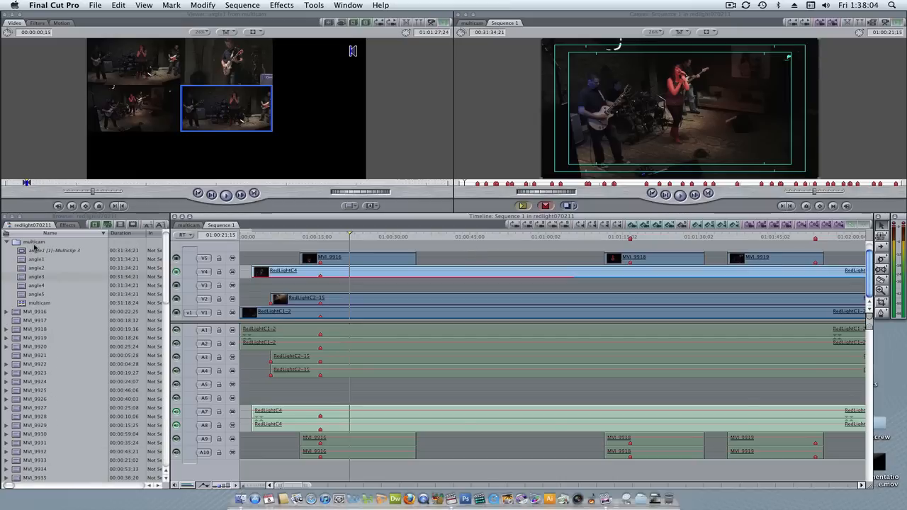
{"action": "double_click", "coordinate": [35, 244]}
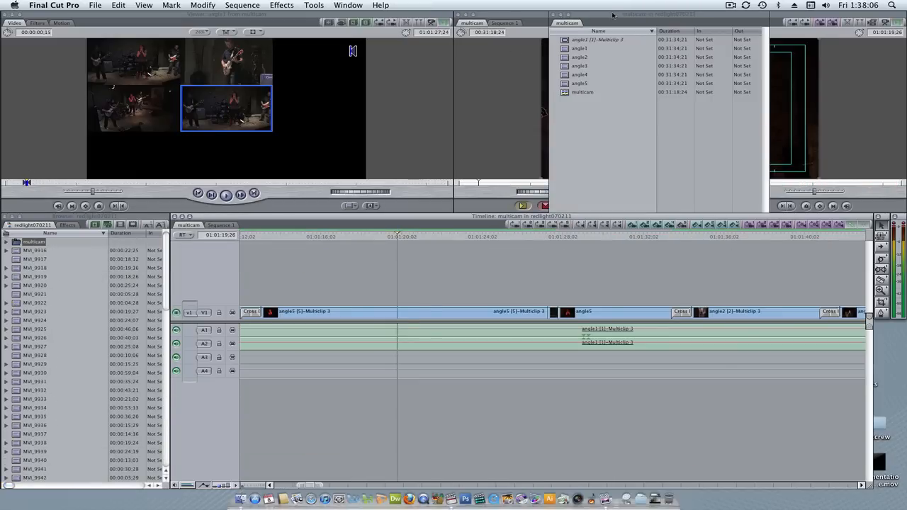
{"action": "left_click_drag", "start_coordinate": [613, 14], "coordinate": [60, 215]}
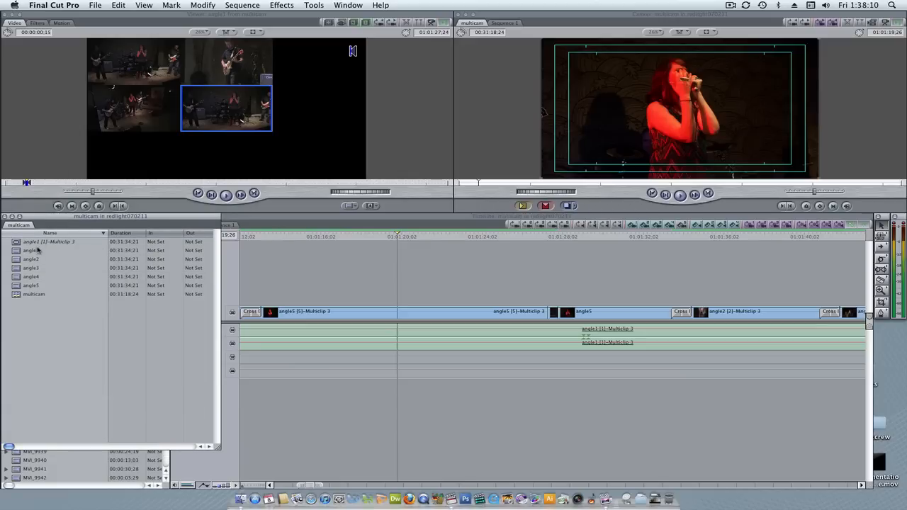
Step: Select clips angle1 through angle5 in the multicam bin and open the Make Multiclip settings for them
{"action": "left_click_drag", "start_coordinate": [44, 246], "coordinate": [18, 287]}
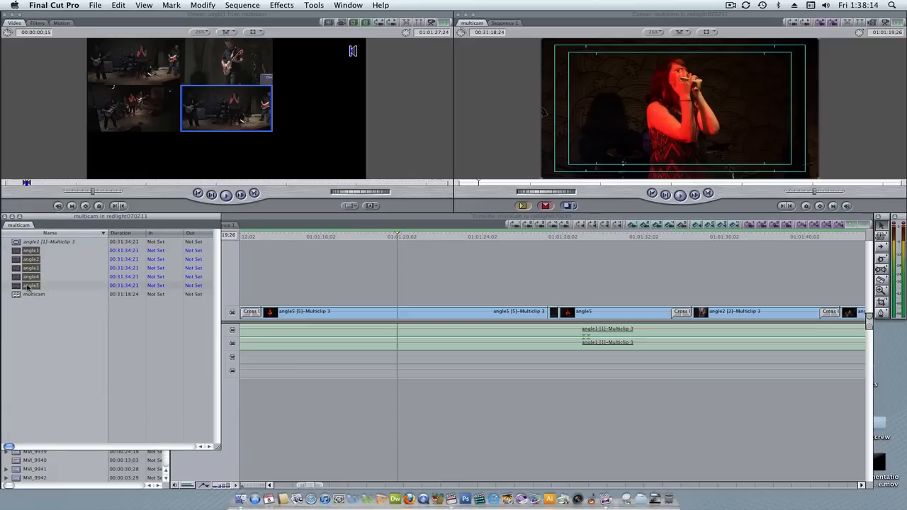
{"action": "right_click", "coordinate": [28, 287]}
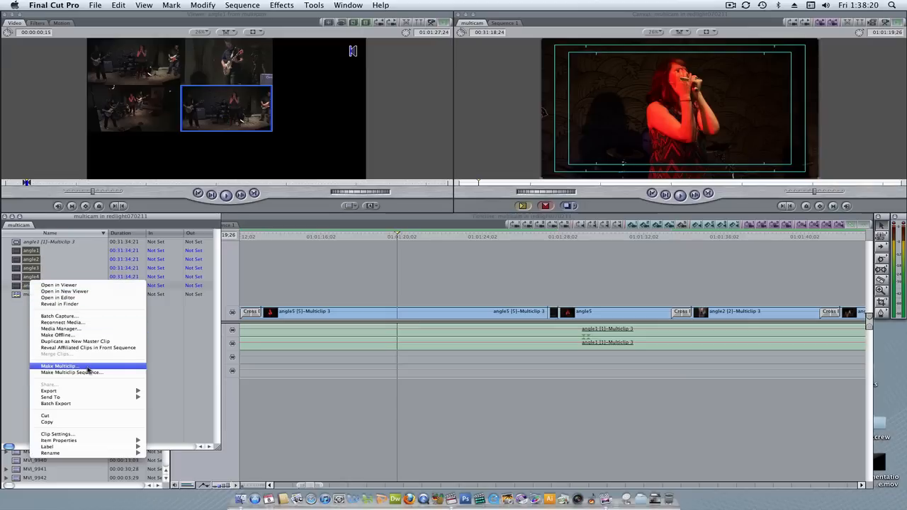
{"action": "left_click", "coordinate": [87, 367]}
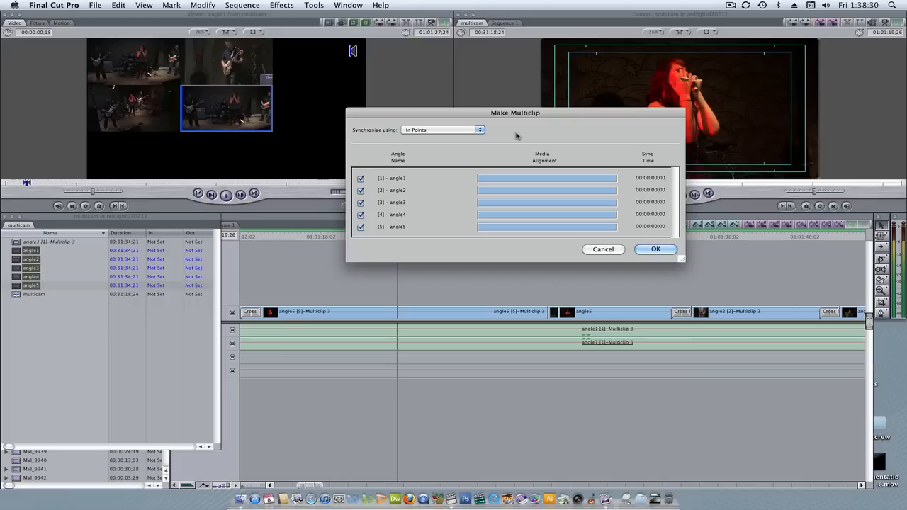
Step: Try the Timecode and Out Points synchronization methods for the multiclip
{"action": "left_click", "coordinate": [479, 131]}
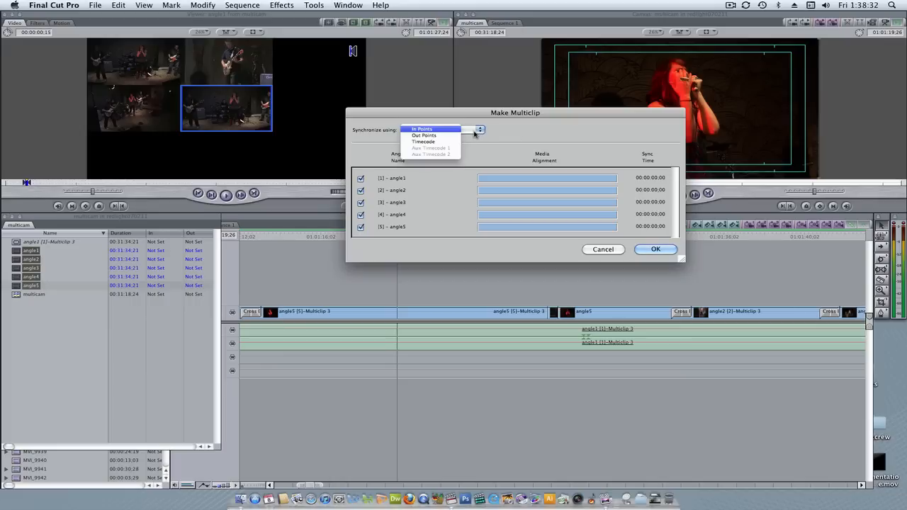
{"action": "left_click", "coordinate": [424, 141]}
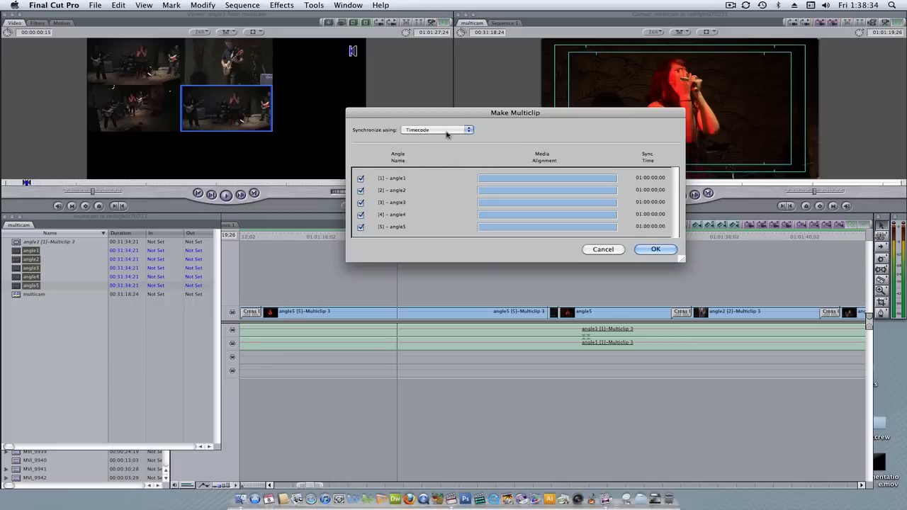
{"action": "left_click", "coordinate": [446, 130]}
{"action": "left_click", "coordinate": [445, 124]}
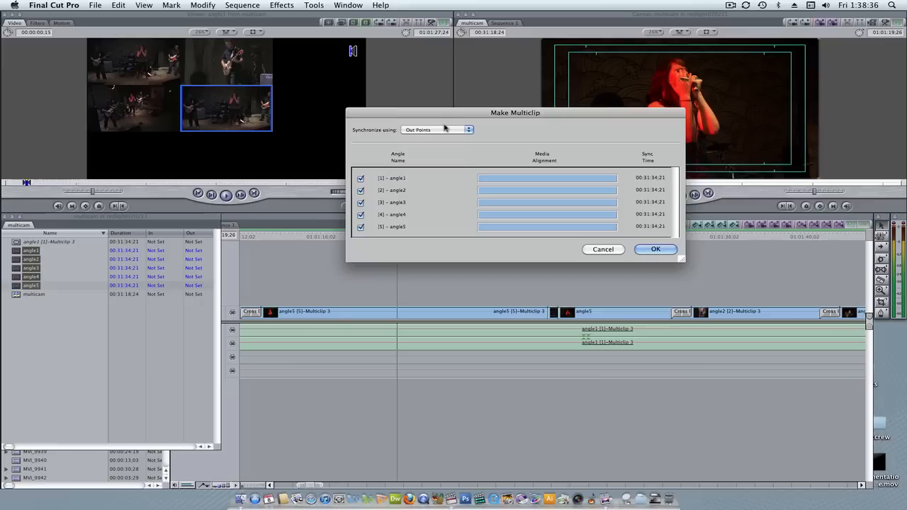
{"action": "left_click", "coordinate": [446, 130]}
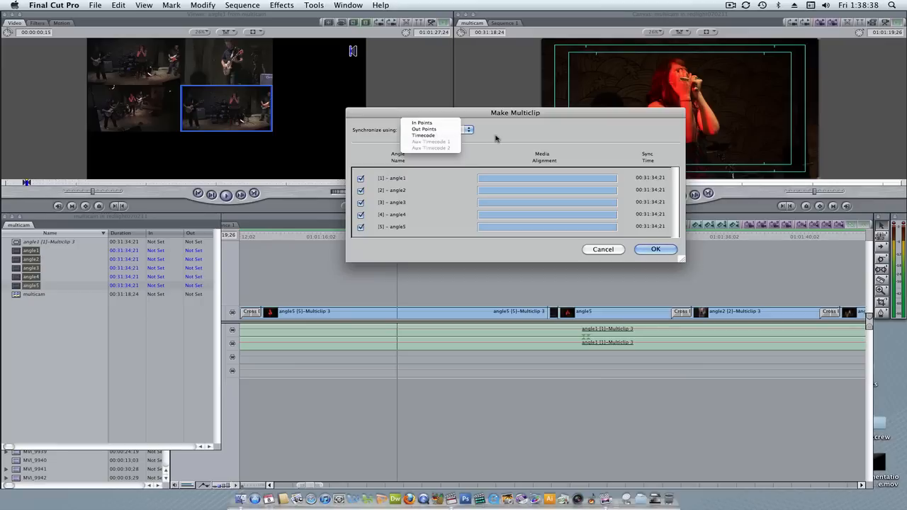
{"action": "left_click", "coordinate": [496, 138]}
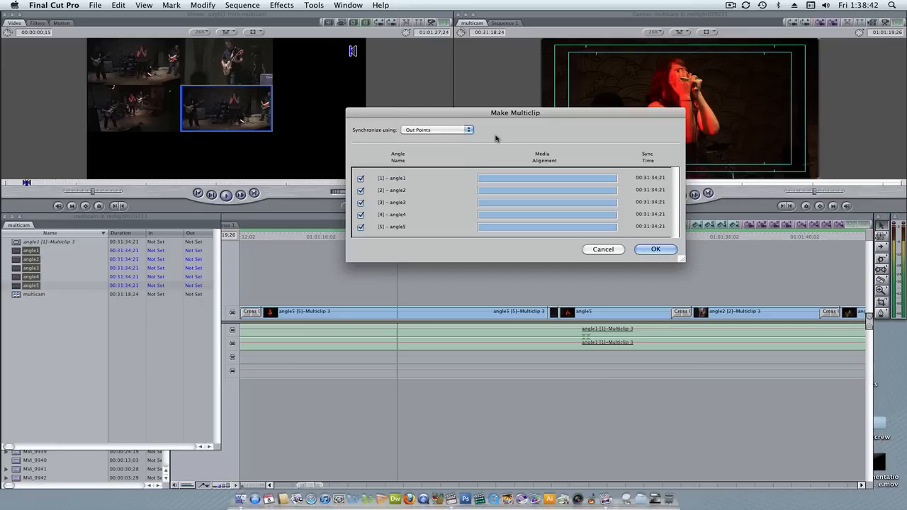
Step: Set the synchronization method to In Points and create the multiclip from the five angles
{"action": "left_click", "coordinate": [466, 130]}
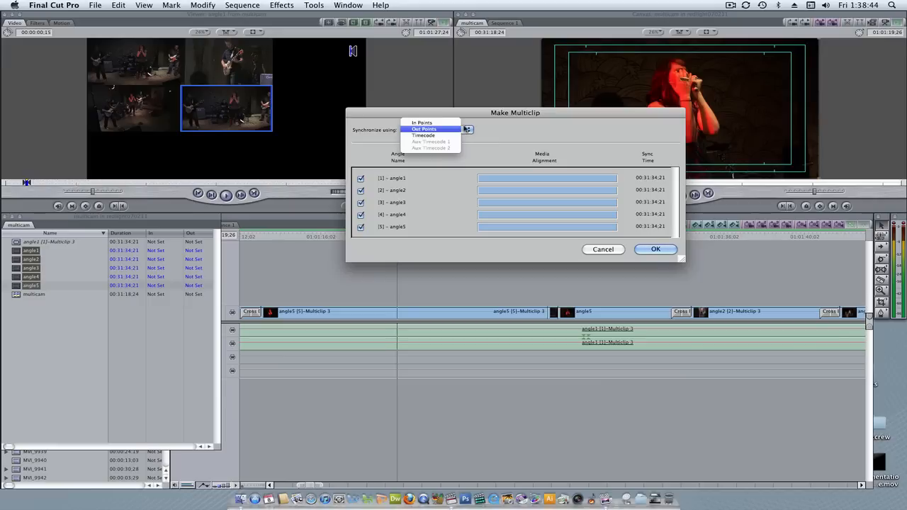
{"action": "left_click", "coordinate": [466, 128]}
{"action": "left_click", "coordinate": [466, 130]}
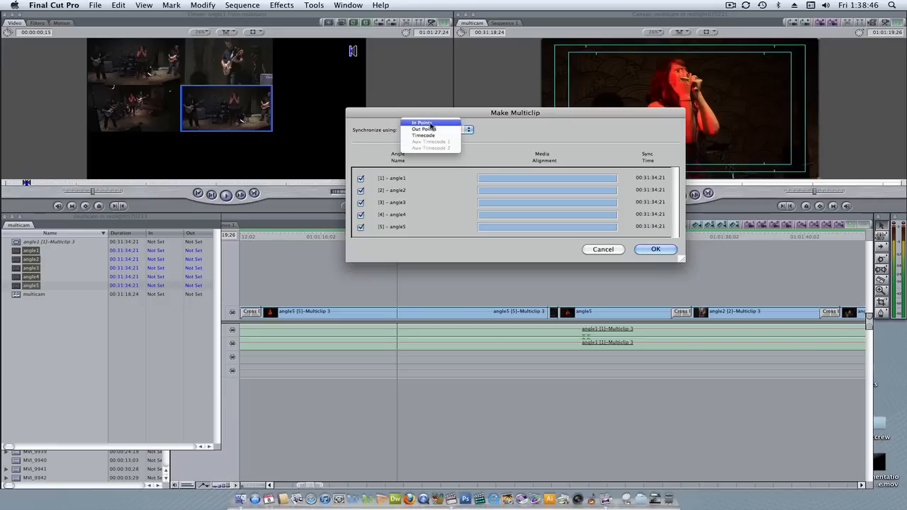
{"action": "left_click", "coordinate": [433, 122]}
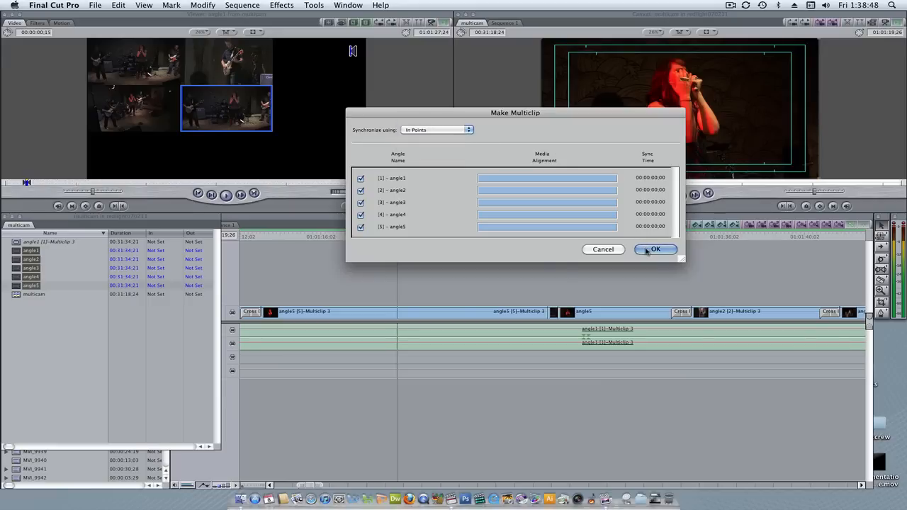
{"action": "left_click", "coordinate": [646, 249]}
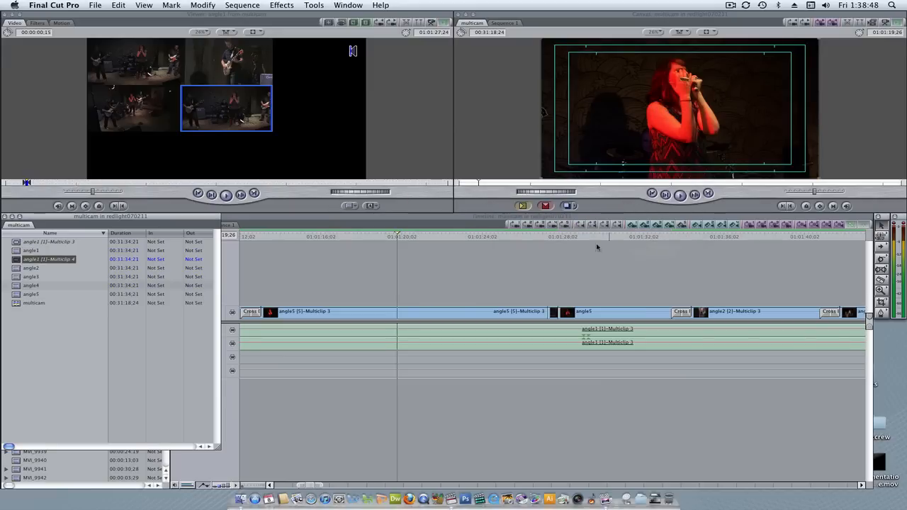
Step: Open the newly made multiclip in the viewer, and create and open a new sequence in the multicam bin
{"action": "double_click", "coordinate": [59, 260]}
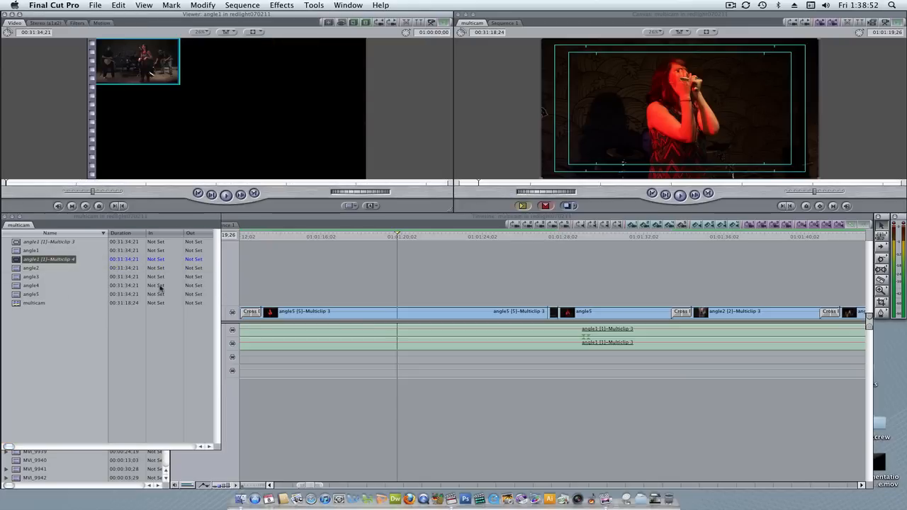
{"action": "left_click", "coordinate": [59, 315]}
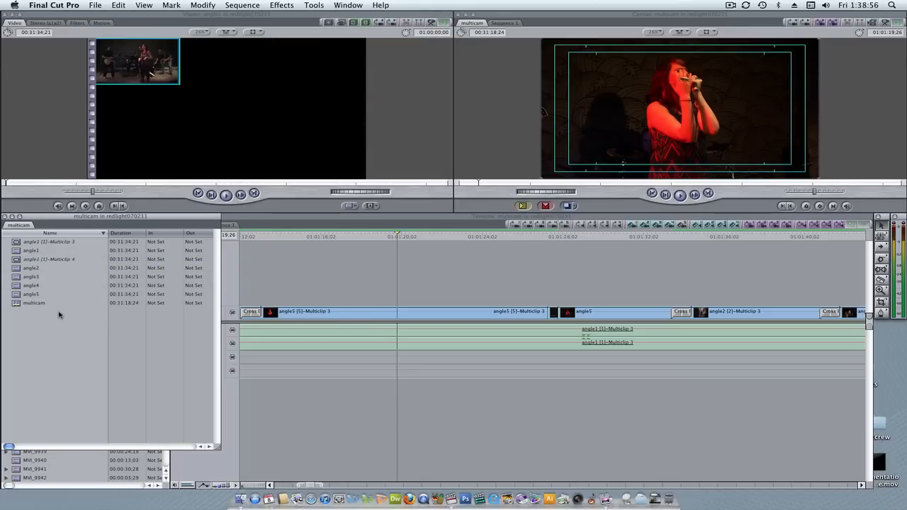
{"action": "key", "text": "super+n"}
{"action": "double_click", "coordinate": [58, 312]}
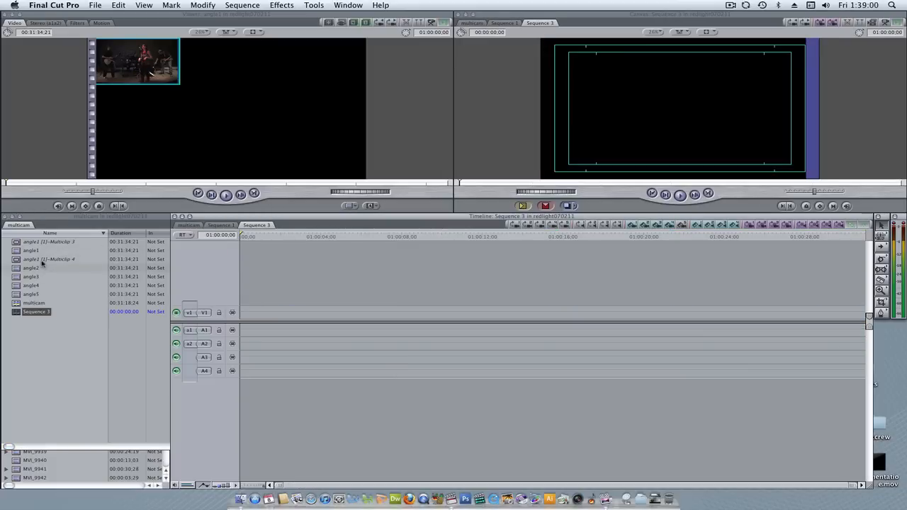
Step: Place the new multiclip at the start of Sequence 3 and move the playhead to about 01:30:39;27
{"action": "left_click_drag", "start_coordinate": [43, 259], "coordinate": [242, 313]}
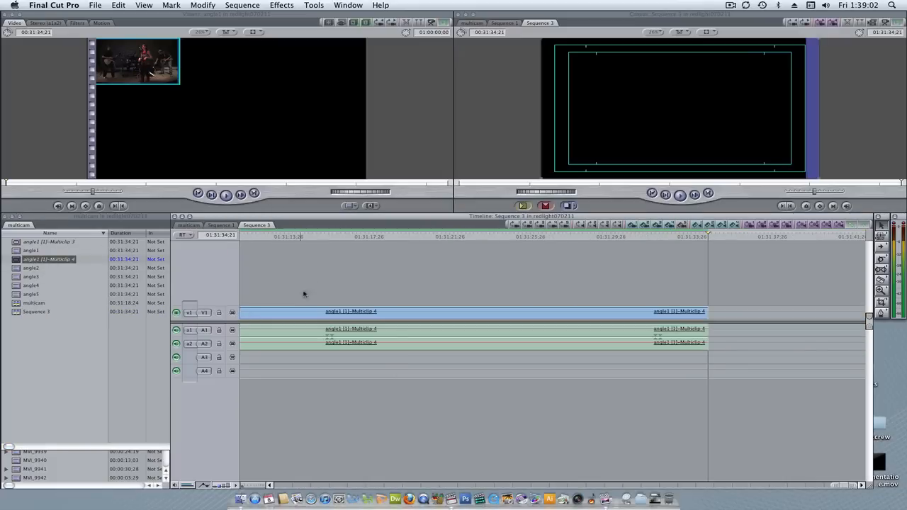
{"action": "left_click", "coordinate": [345, 237]}
{"action": "left_click_drag", "start_coordinate": [321, 237], "coordinate": [358, 272]}
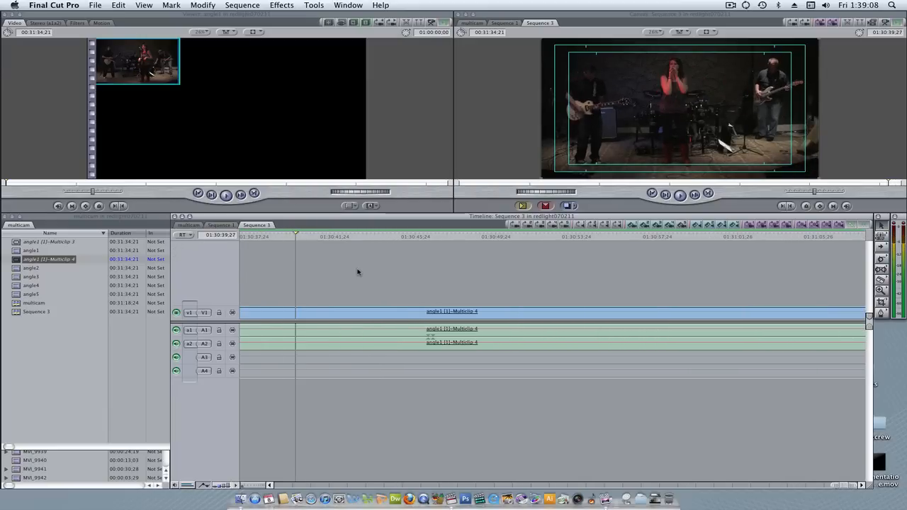
Step: Load the sequence's multiclip into the viewer, set playhead sync to Open and play the angles
{"action": "left_click", "coordinate": [208, 97]}
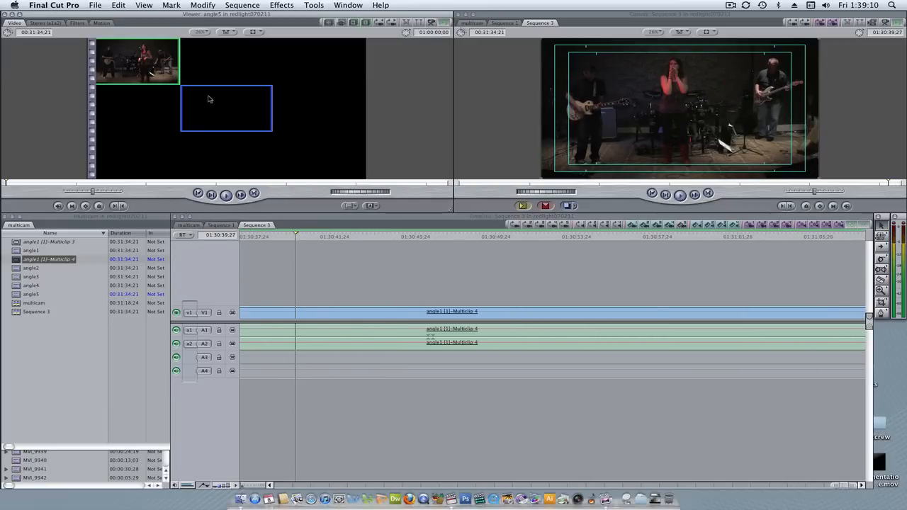
{"action": "double_click", "coordinate": [317, 312]}
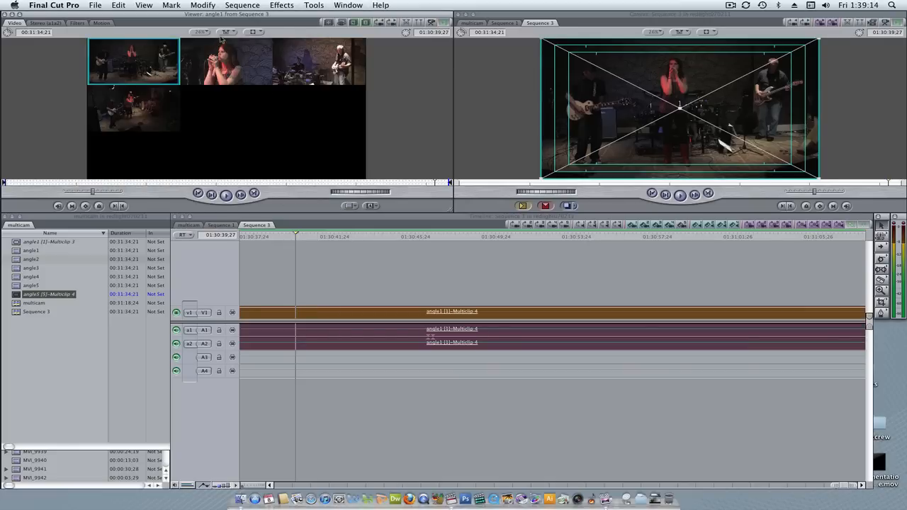
{"action": "left_click", "coordinate": [225, 32]}
{"action": "left_click", "coordinate": [225, 33]}
{"action": "left_click", "coordinate": [224, 33]}
{"action": "left_click", "coordinate": [225, 34]}
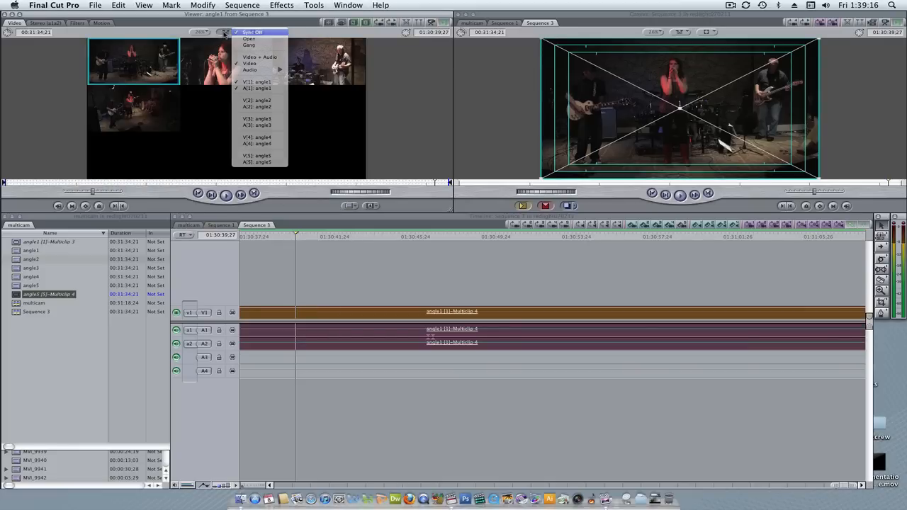
{"action": "left_click", "coordinate": [225, 33]}
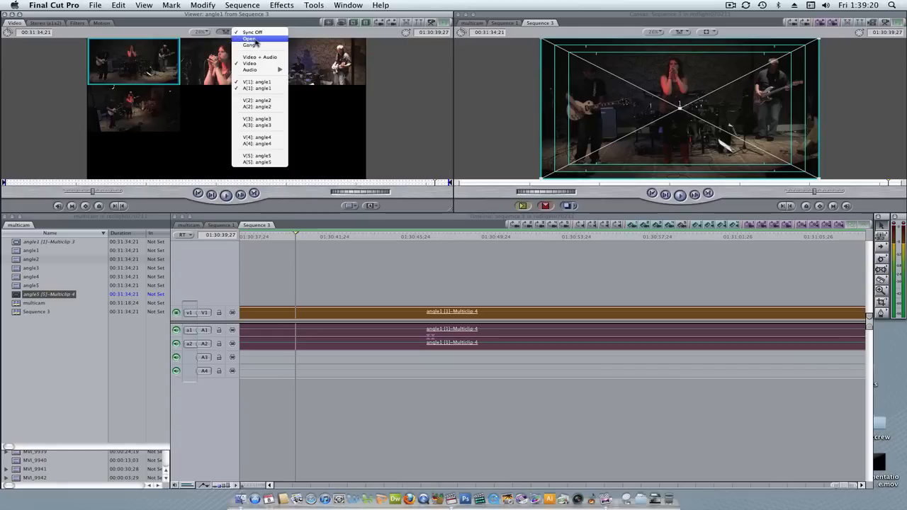
{"action": "left_click", "coordinate": [254, 40]}
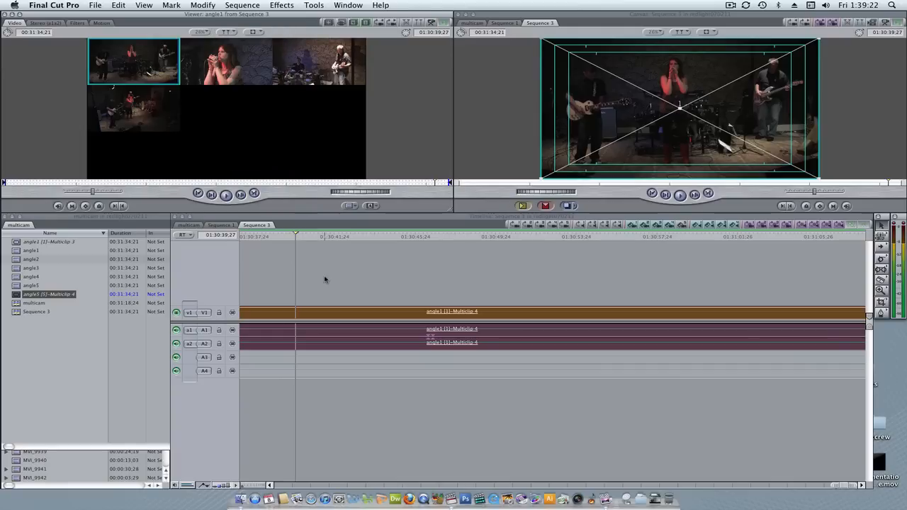
{"action": "key", "text": "space"}
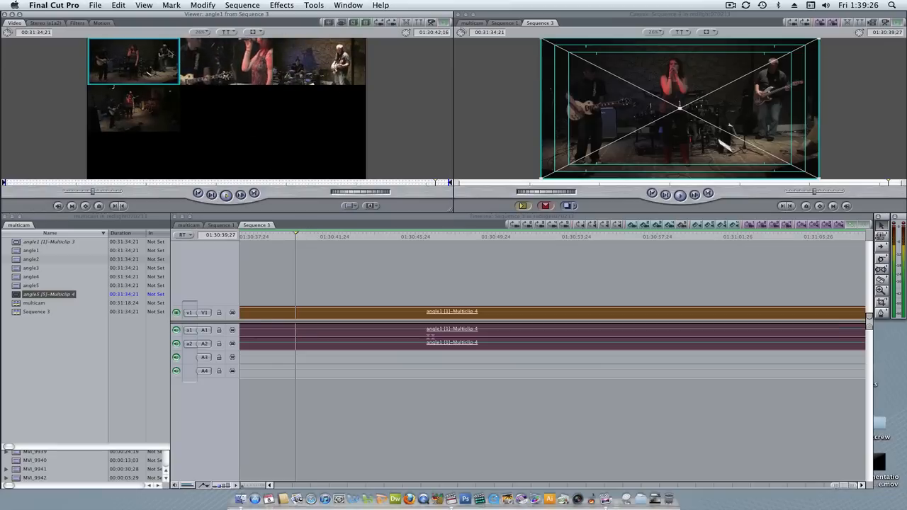
Step: Try playhead sync set to Sync Off by deselecting the clips and playing a few seconds of the sequence
{"action": "left_click", "coordinate": [228, 32]}
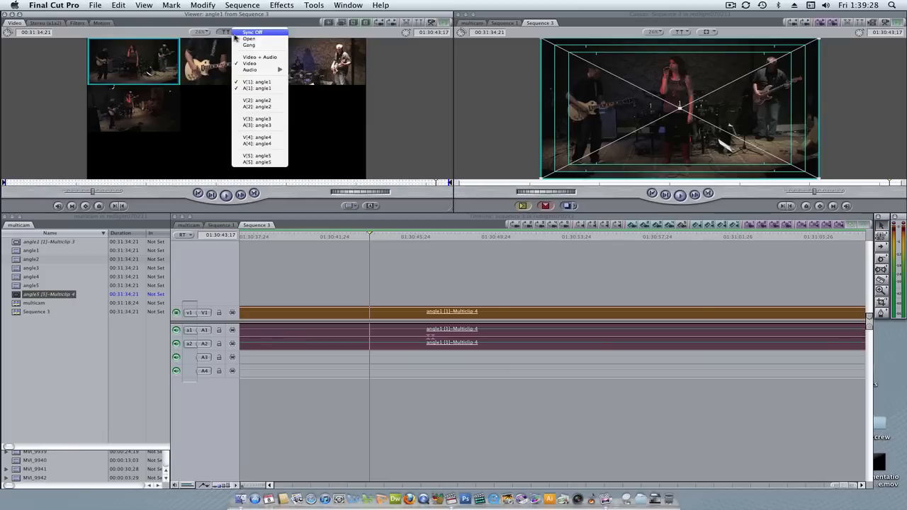
{"action": "left_click", "coordinate": [235, 34]}
{"action": "left_click", "coordinate": [314, 305]}
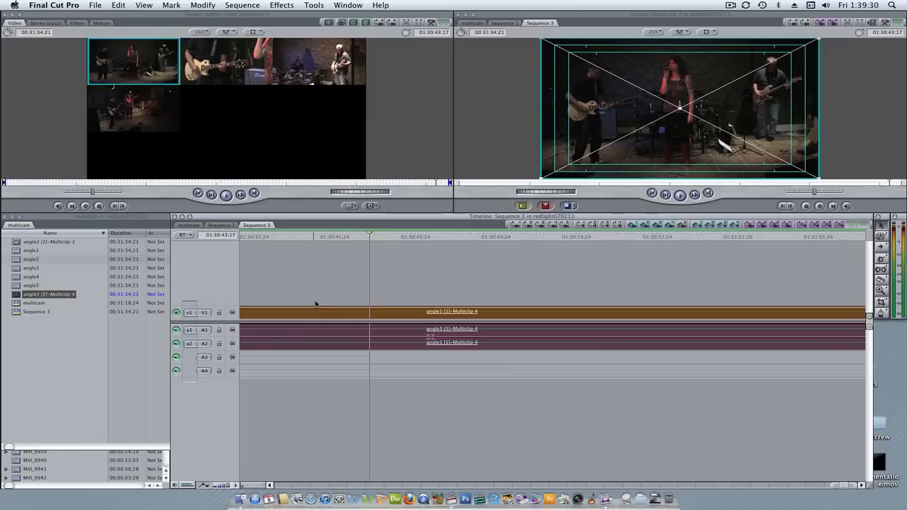
{"action": "key", "text": "super+a"}
{"action": "key", "text": "space"}
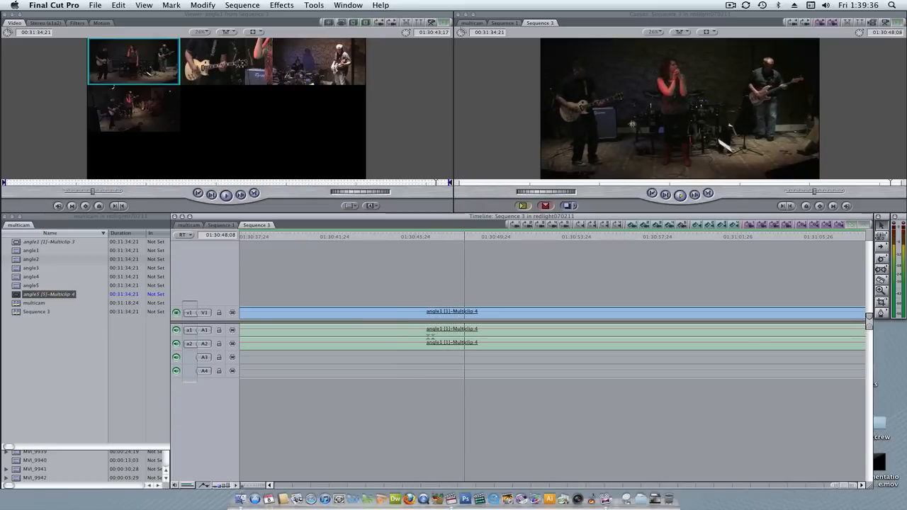
{"action": "key", "text": "space"}
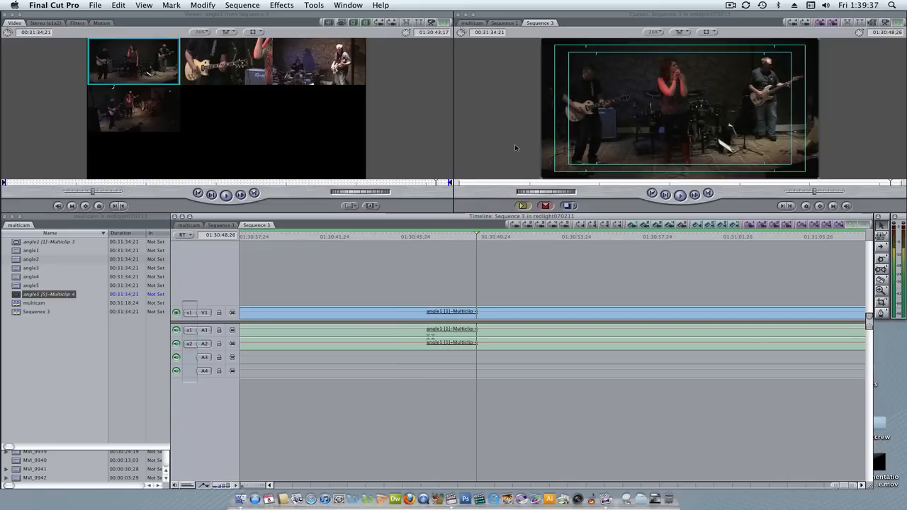
Step: Try the Gang playhead sync mode by playing a short stretch of the sequence
{"action": "left_click", "coordinate": [226, 31]}
{"action": "left_click", "coordinate": [248, 39]}
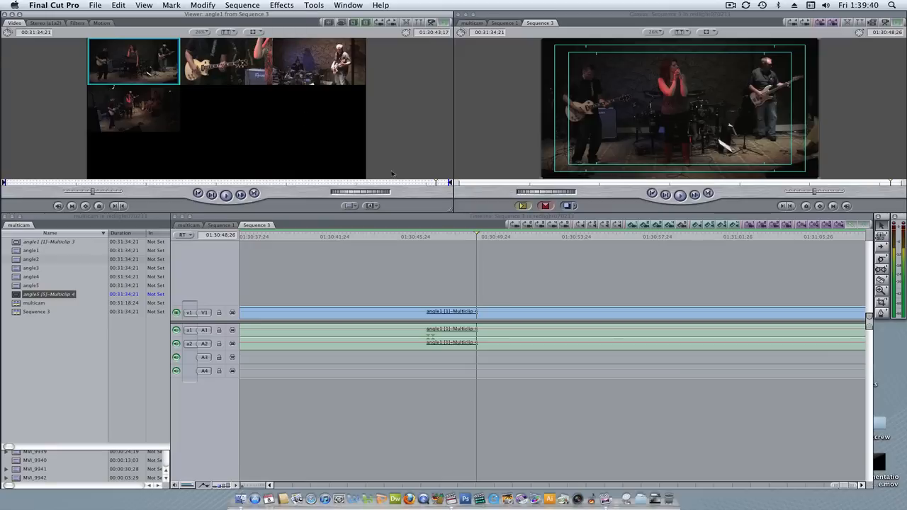
{"action": "left_click", "coordinate": [545, 276]}
{"action": "key", "text": "space"}
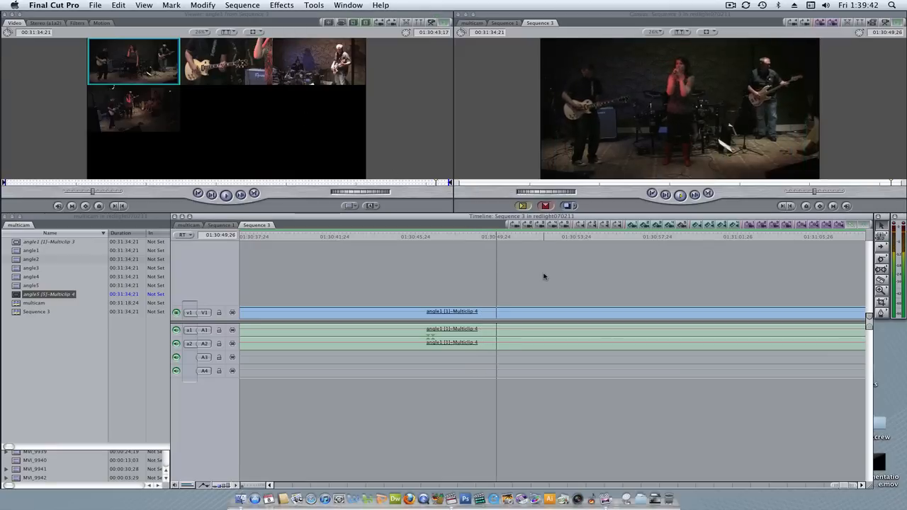
{"action": "key", "text": "space"}
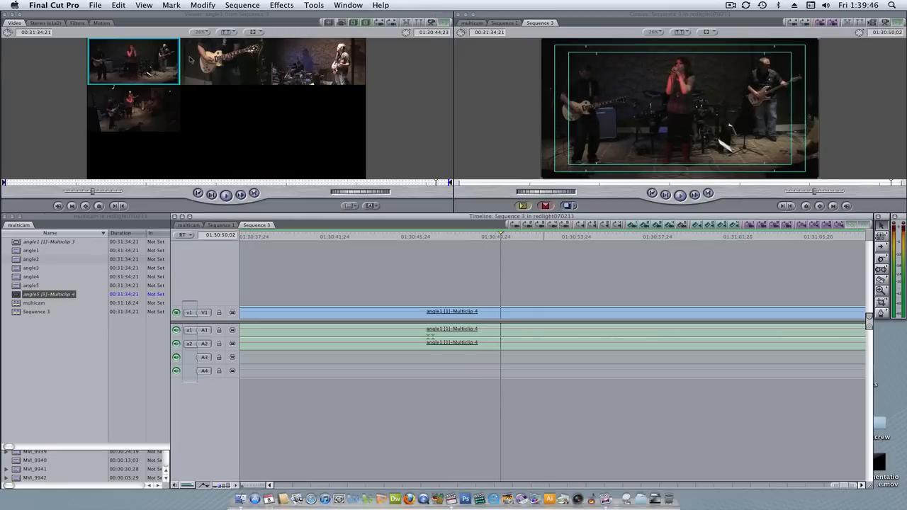
Step: Set the viewer's playhead sync to Open and move the playhead to the start of the sequence
{"action": "left_click", "coordinate": [228, 33]}
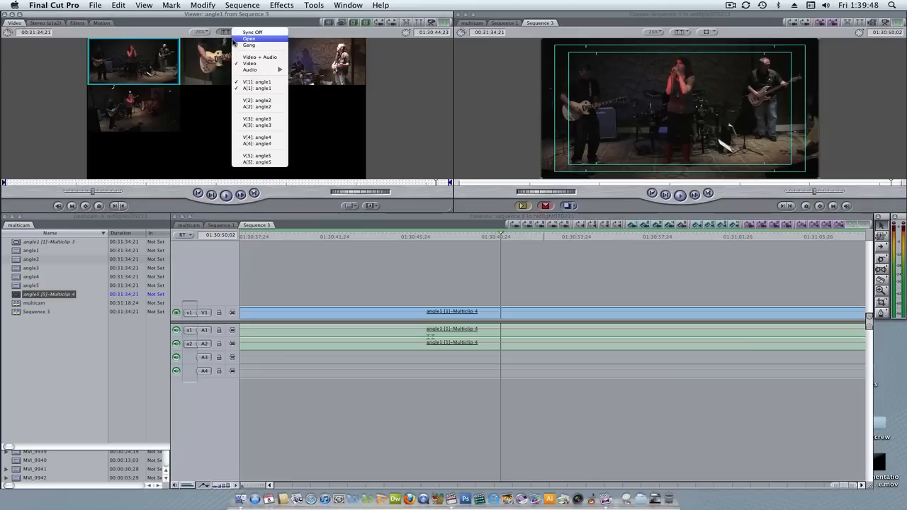
{"action": "left_click", "coordinate": [234, 40]}
{"action": "left_click", "coordinate": [448, 248]}
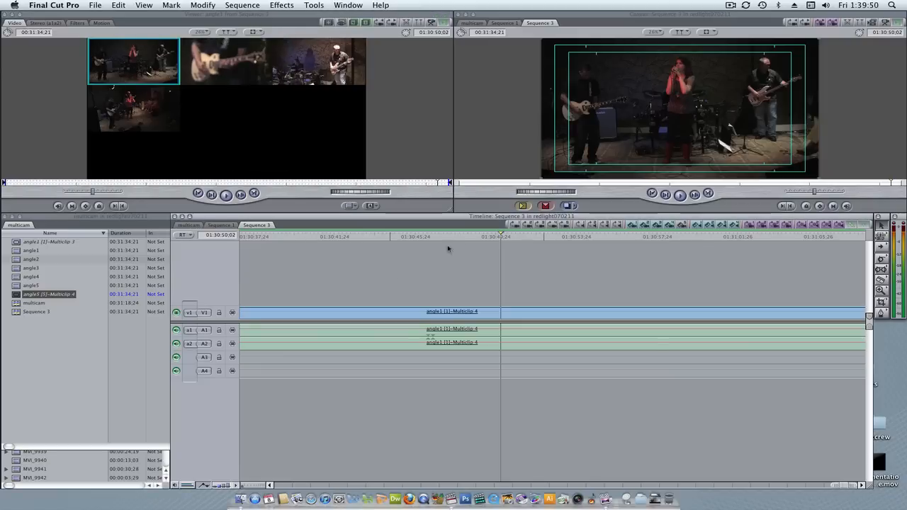
{"action": "left_click_drag", "start_coordinate": [478, 239], "coordinate": [315, 234]}
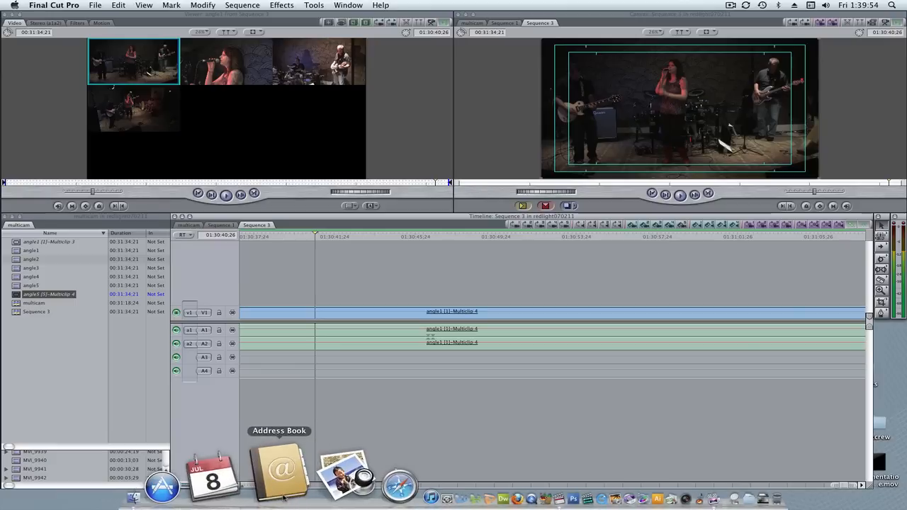
{"action": "left_click_drag", "start_coordinate": [489, 182], "coordinate": [418, 182]}
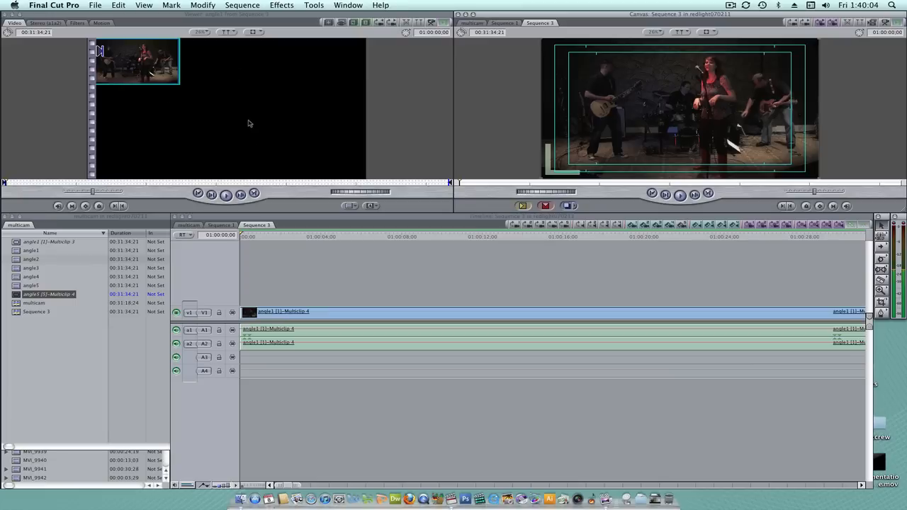
Step: Play the opening frames and examine the viewer's playhead sync and multiclip layout options
{"action": "key", "text": "space"}
{"action": "left_click", "coordinate": [227, 32]}
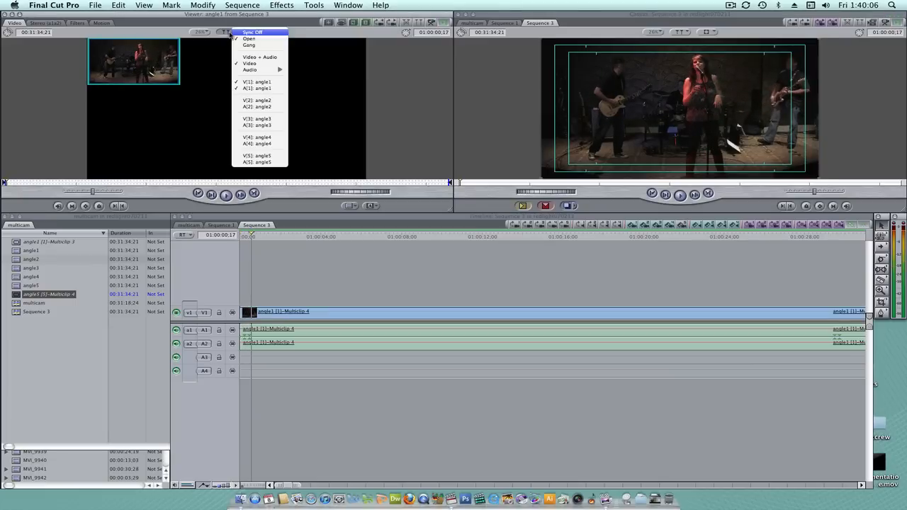
{"action": "left_click", "coordinate": [242, 33]}
{"action": "left_click", "coordinate": [253, 33]}
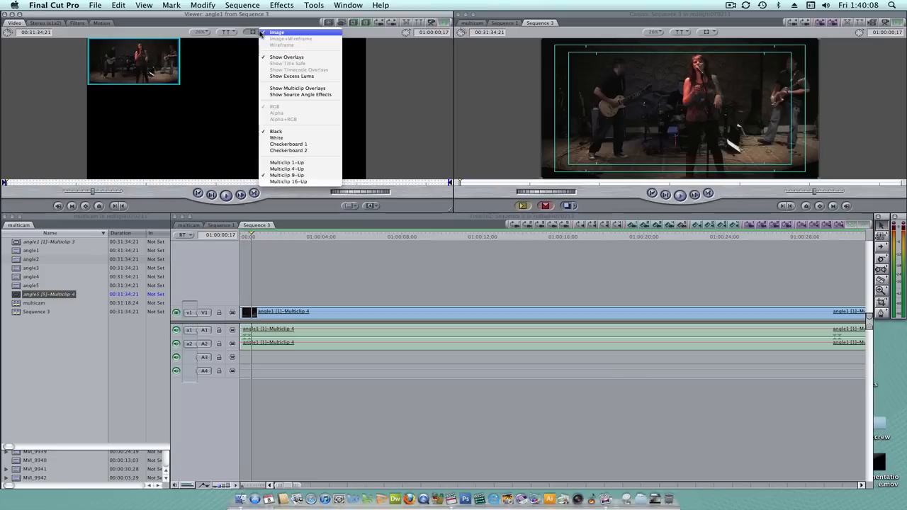
{"action": "left_click", "coordinate": [253, 33]}
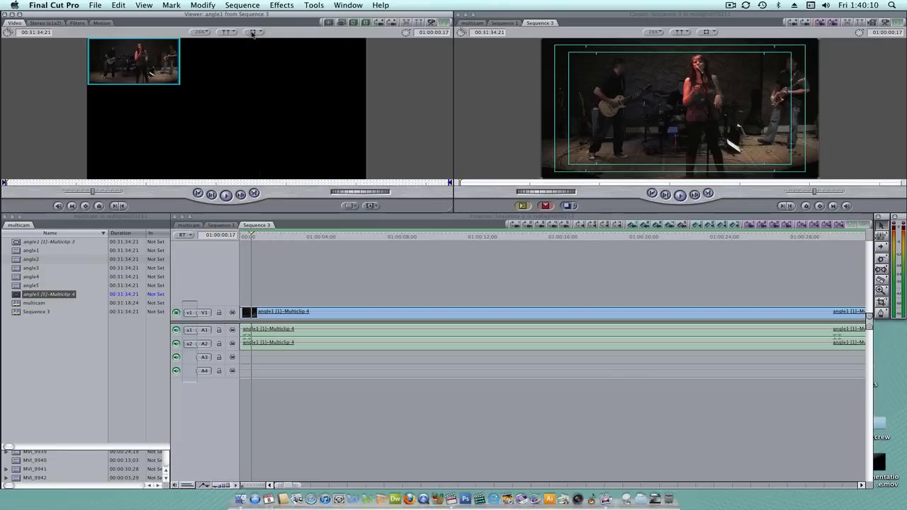
{"action": "left_click", "coordinate": [252, 33]}
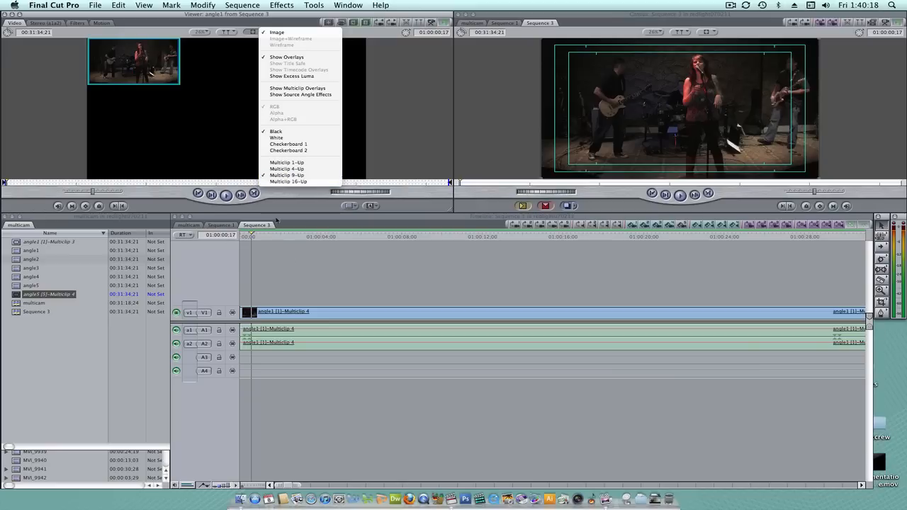
{"action": "left_click", "coordinate": [296, 280]}
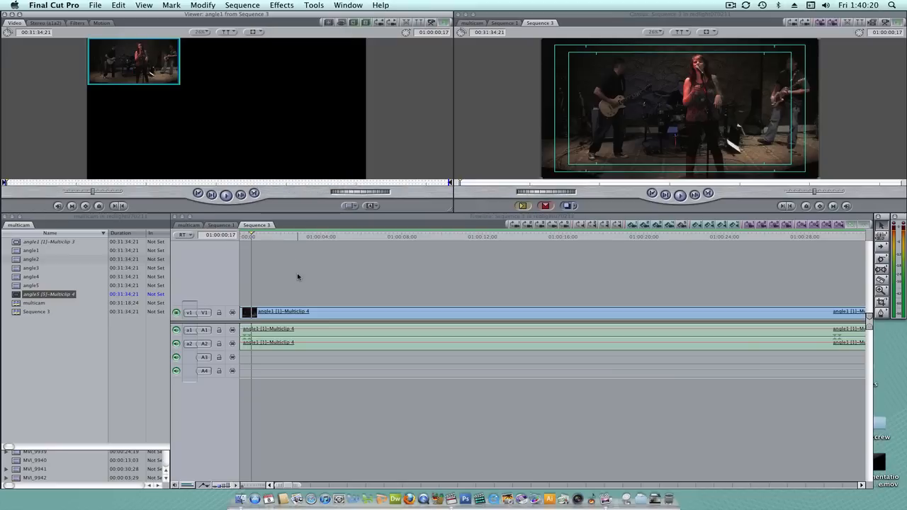
Step: Play the sequence to about 01:00:08;20, trying angle4 and angle1 along the way, and leave the multiclip on angle2
{"action": "key", "text": "space"}
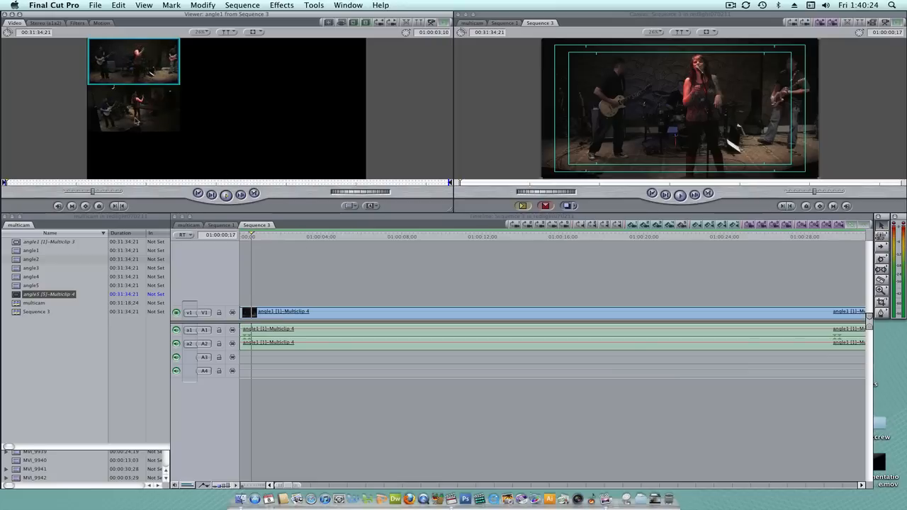
{"action": "key", "text": "space"}
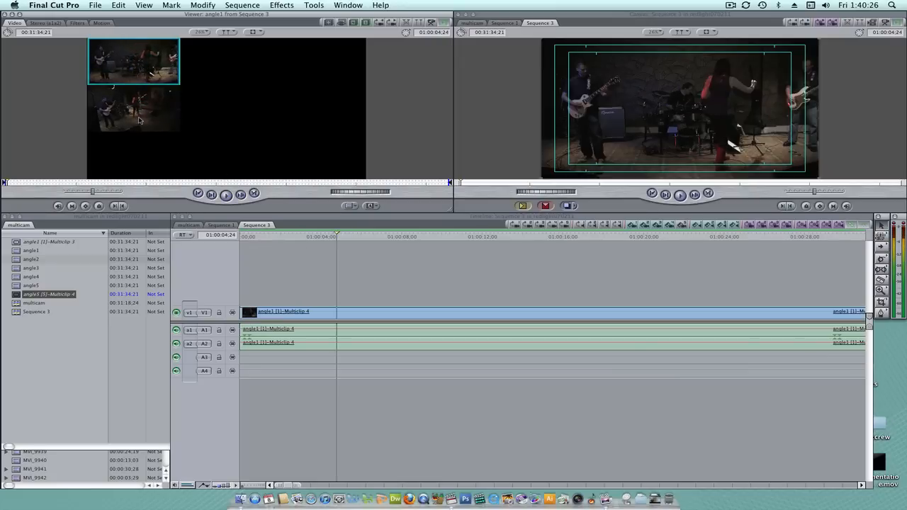
{"action": "left_click", "coordinate": [142, 116]}
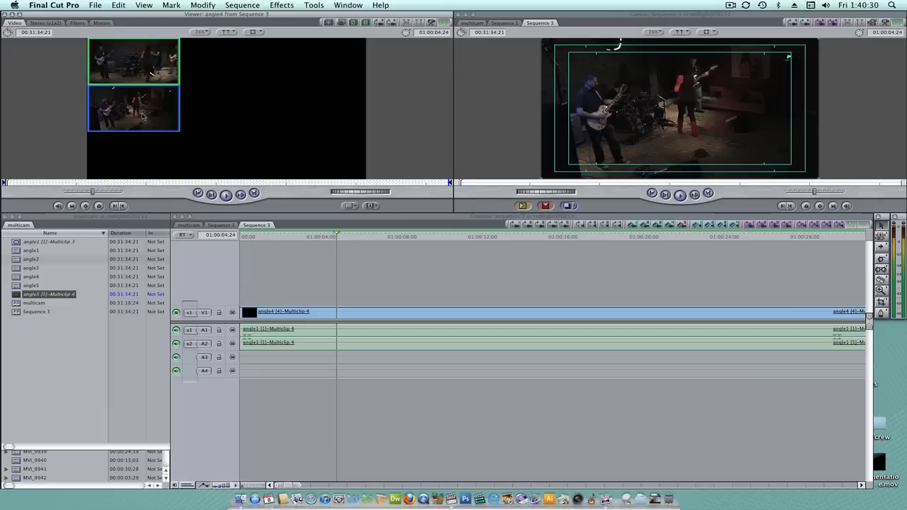
{"action": "key", "text": "space"}
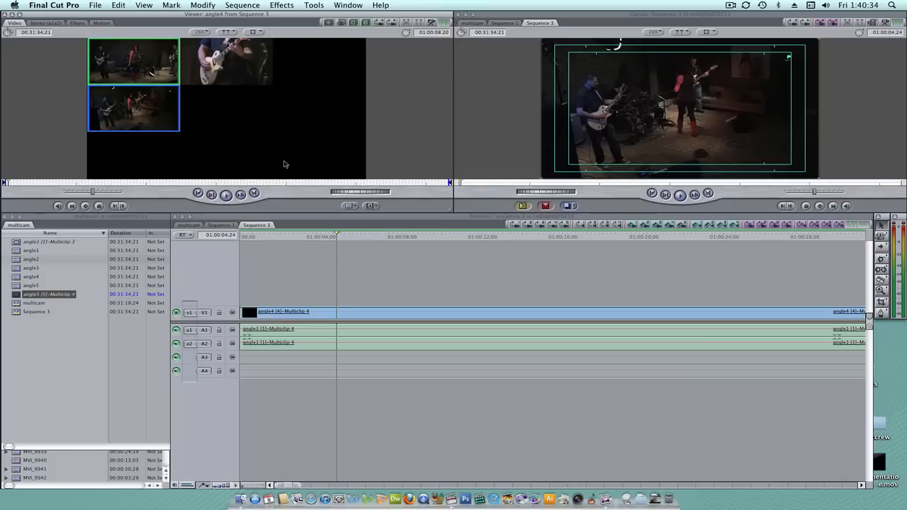
{"action": "left_click", "coordinate": [230, 77]}
{"action": "key", "text": "space"}
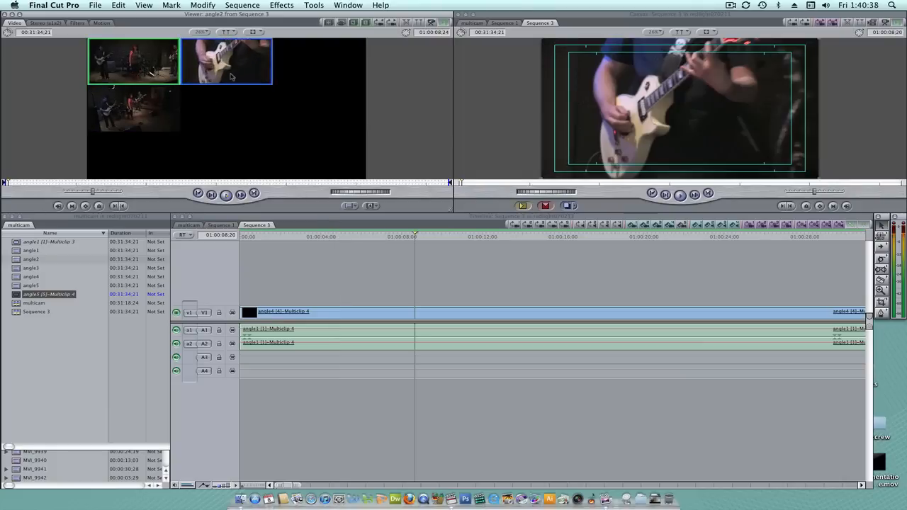
{"action": "left_click", "coordinate": [129, 123]}
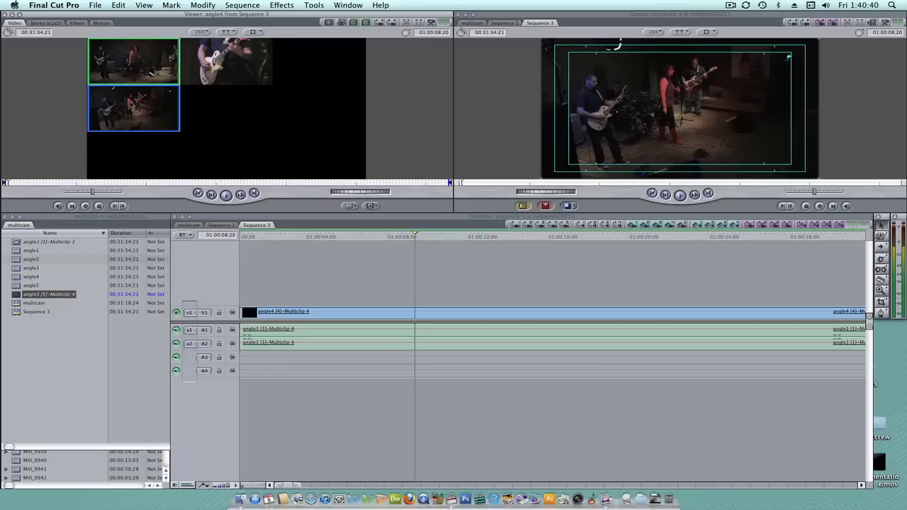
{"action": "left_click", "coordinate": [149, 75]}
{"action": "left_click", "coordinate": [231, 76]}
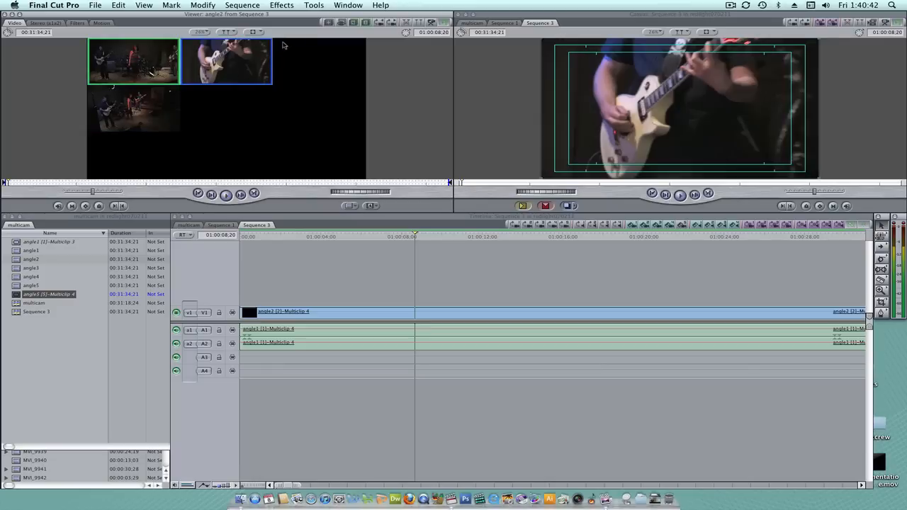
Step: Play the sequence to about 01:00:20;20 while switching the multiclip live to angle4, angle2, angle5, angle2, angle4 and angle5
{"action": "left_click", "coordinate": [253, 32]}
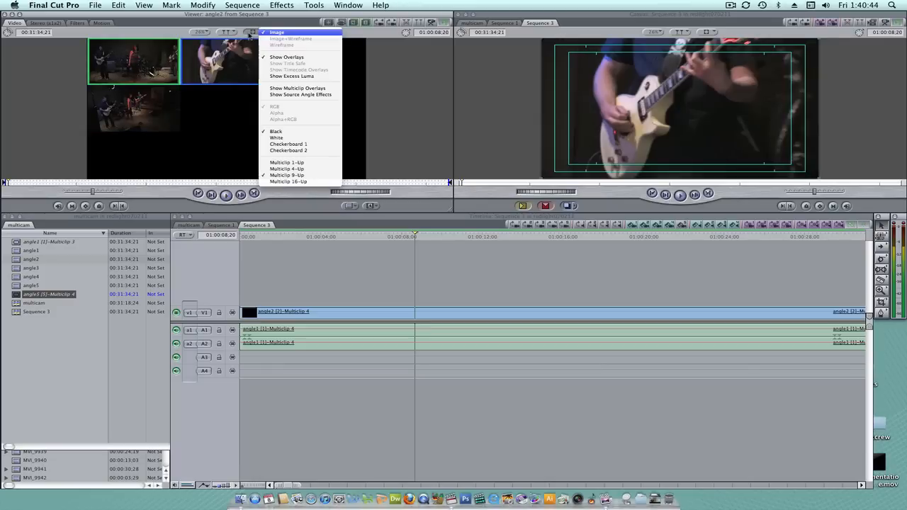
{"action": "left_click", "coordinate": [249, 34]}
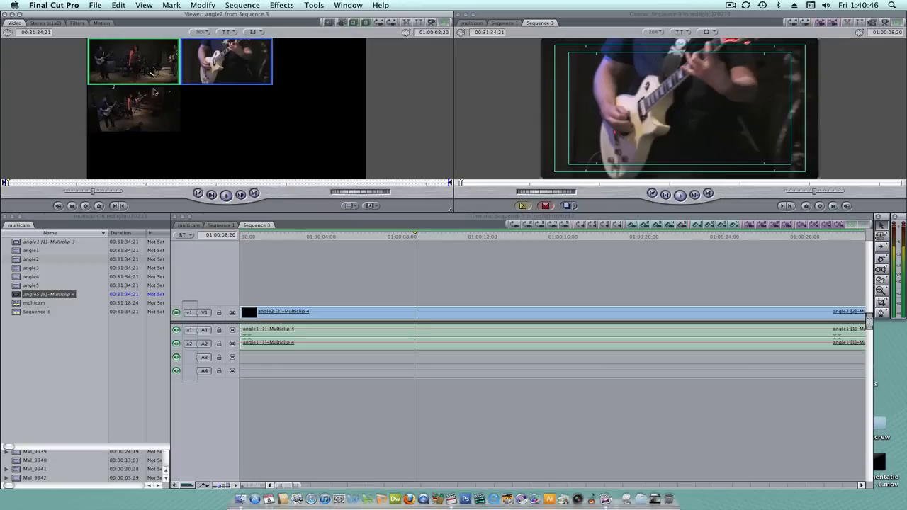
{"action": "left_click", "coordinate": [378, 249]}
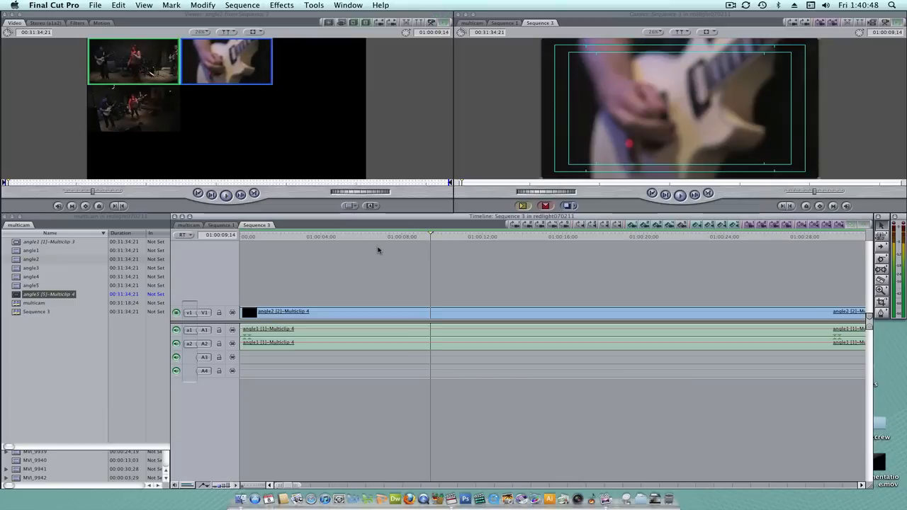
{"action": "key", "text": "space"}
{"action": "left_click", "coordinate": [168, 99]}
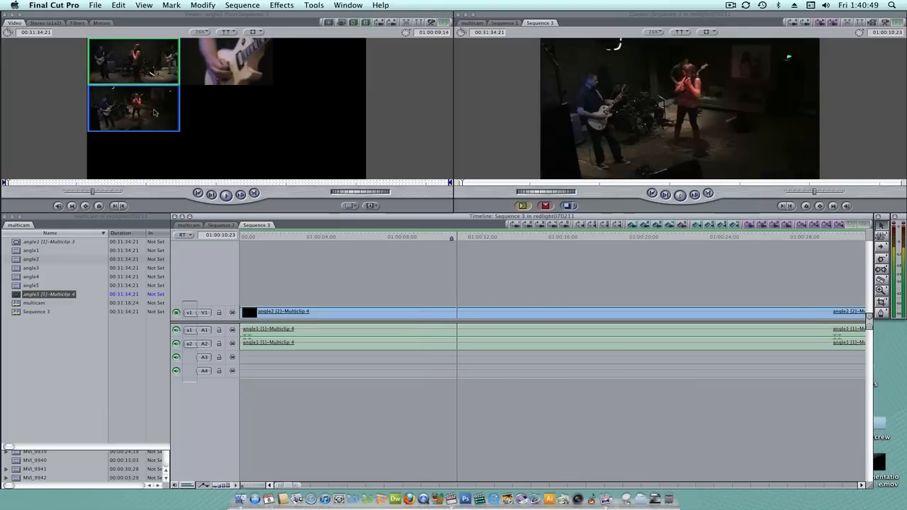
{"action": "left_click", "coordinate": [213, 74]}
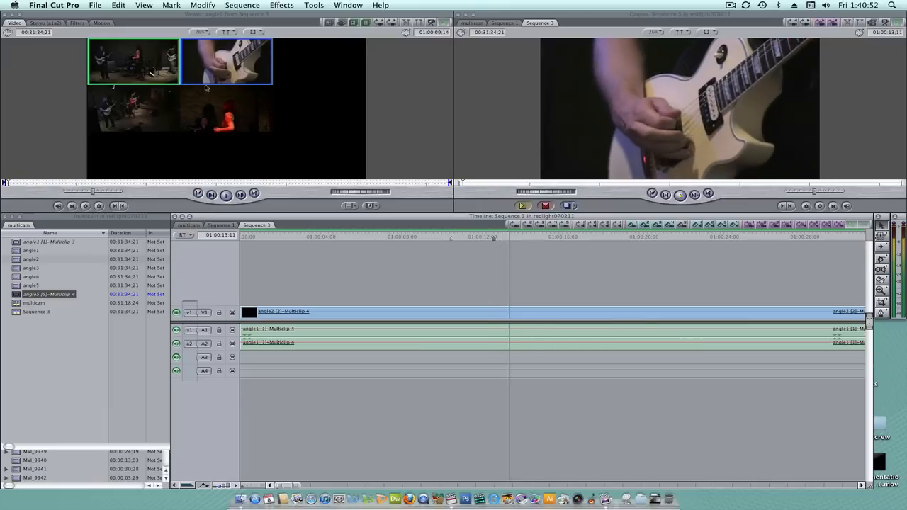
{"action": "left_click", "coordinate": [221, 112]}
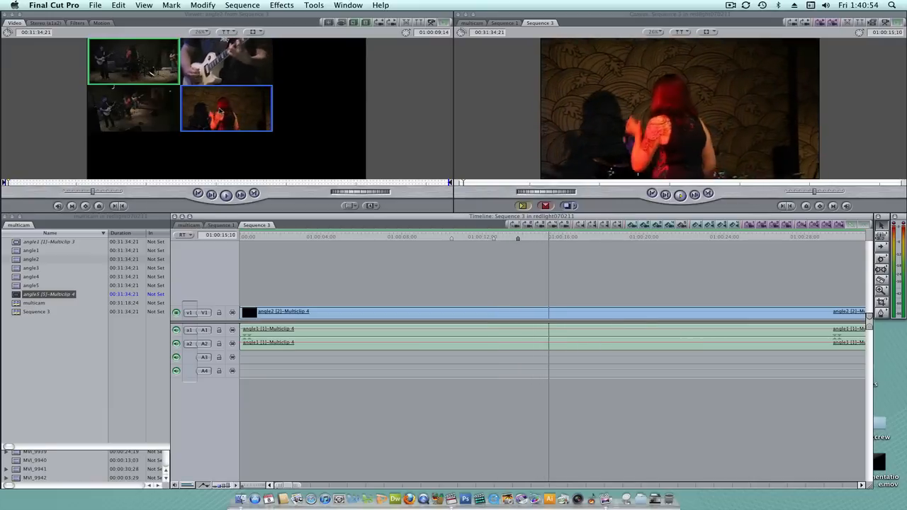
{"action": "left_click", "coordinate": [229, 59]}
{"action": "left_click", "coordinate": [150, 108]}
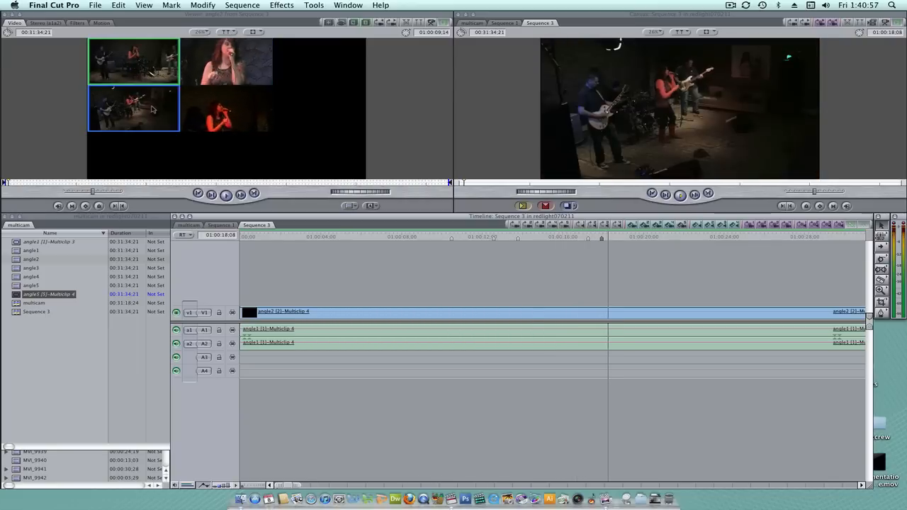
{"action": "left_click", "coordinate": [228, 113]}
{"action": "key", "text": "space"}
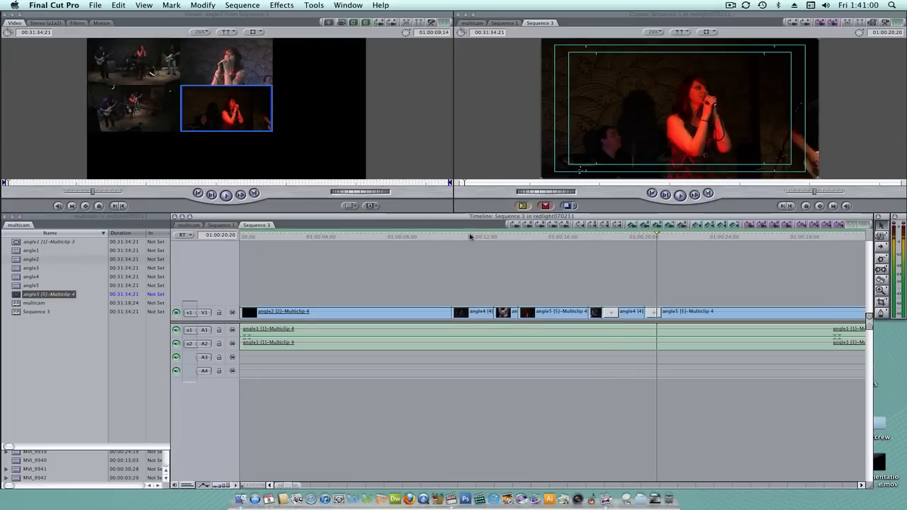
Step: Inspect the transition options at the first angle cut and undo the live angle cuts
{"action": "right_click", "coordinate": [452, 314]}
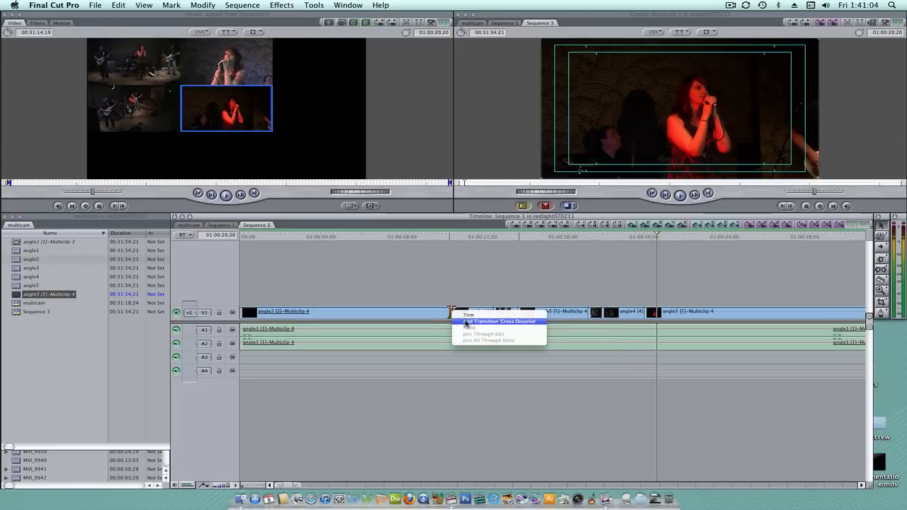
{"action": "left_click", "coordinate": [452, 302]}
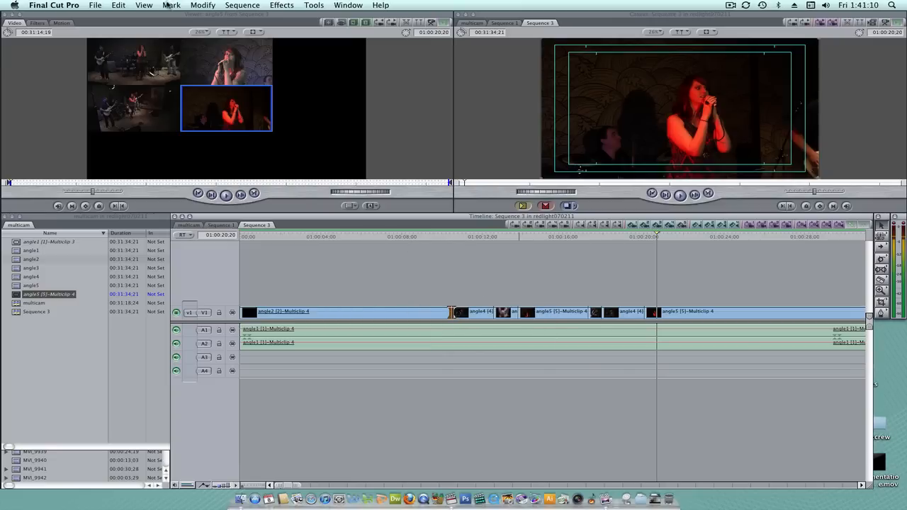
{"action": "key", "text": "super+z"}
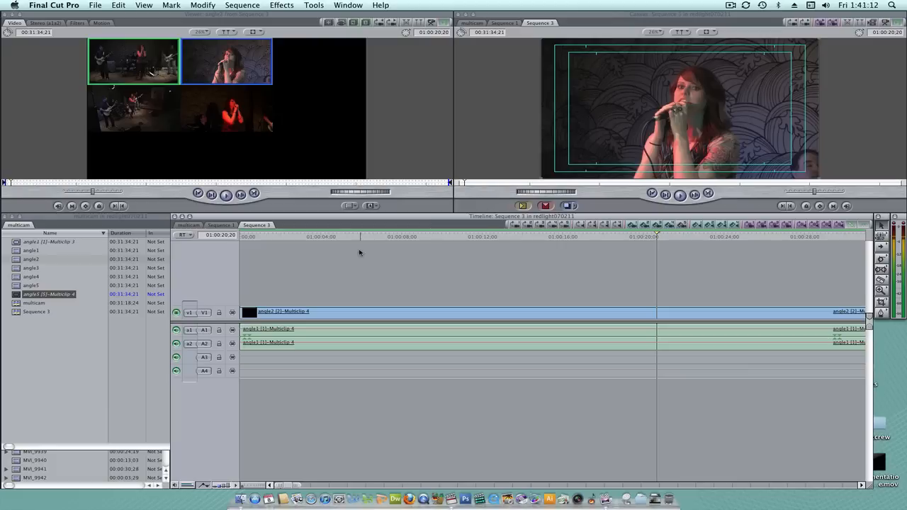
Step: Move the playhead to the start of the sequence and look through the Button Bars presets, including Multiclip
{"action": "left_click_drag", "start_coordinate": [314, 237], "coordinate": [245, 238]}
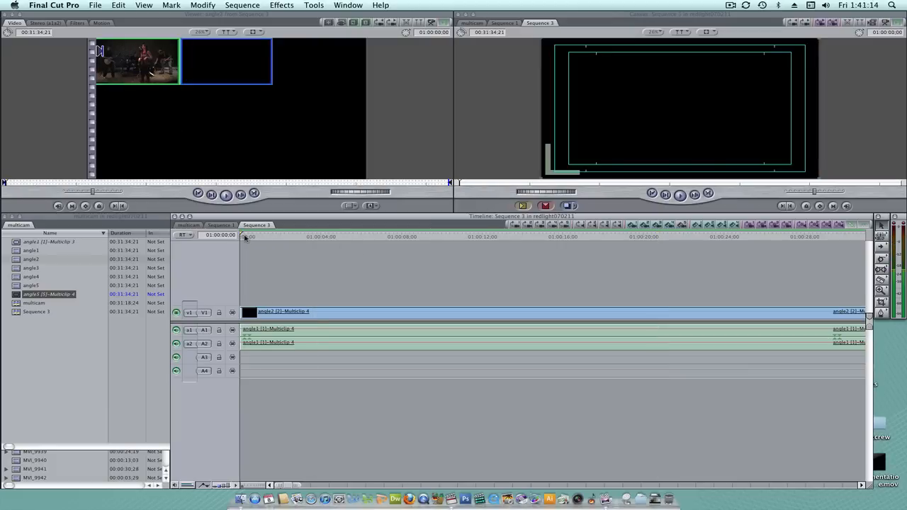
{"action": "left_click", "coordinate": [277, 5]}
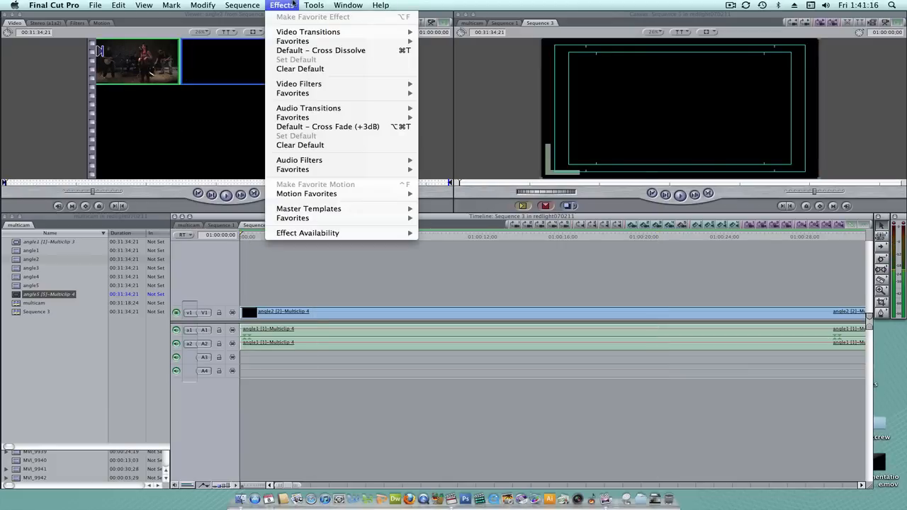
{"action": "mouse_move", "coordinate": [307, 4]}
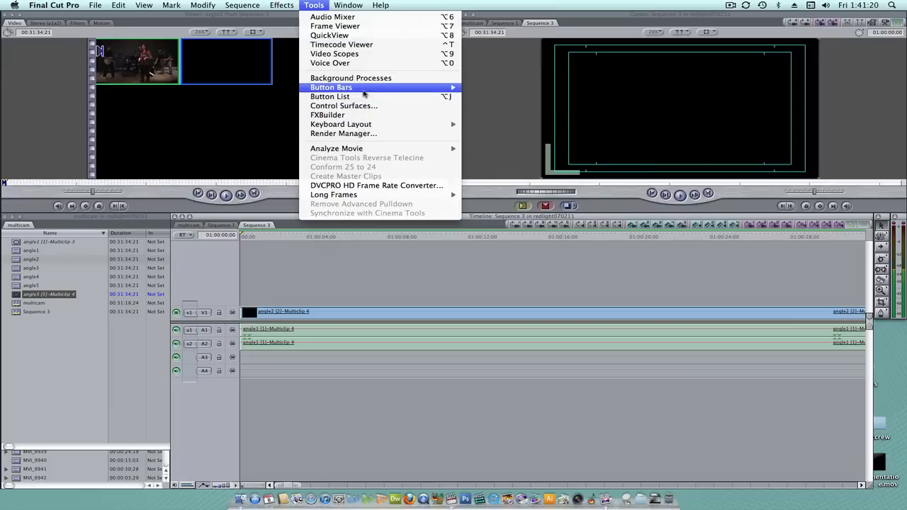
{"action": "mouse_move", "coordinate": [352, 86]}
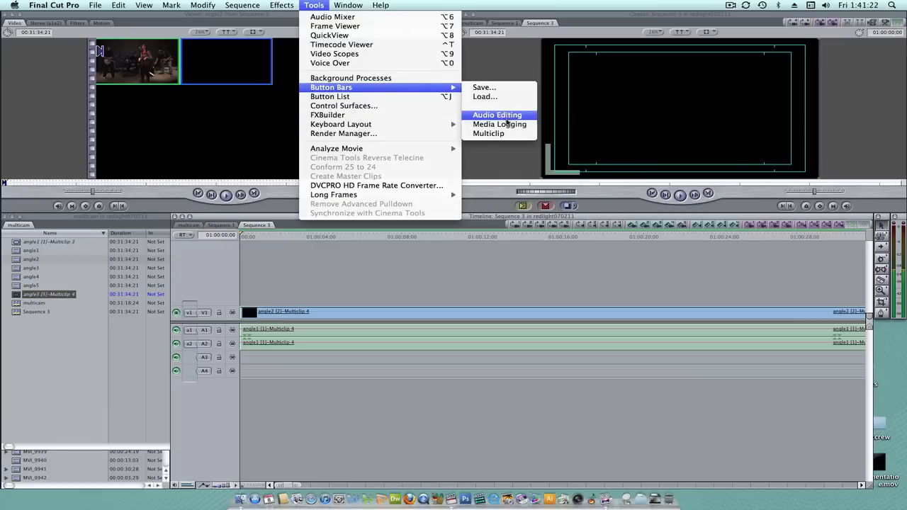
{"action": "left_click", "coordinate": [516, 254]}
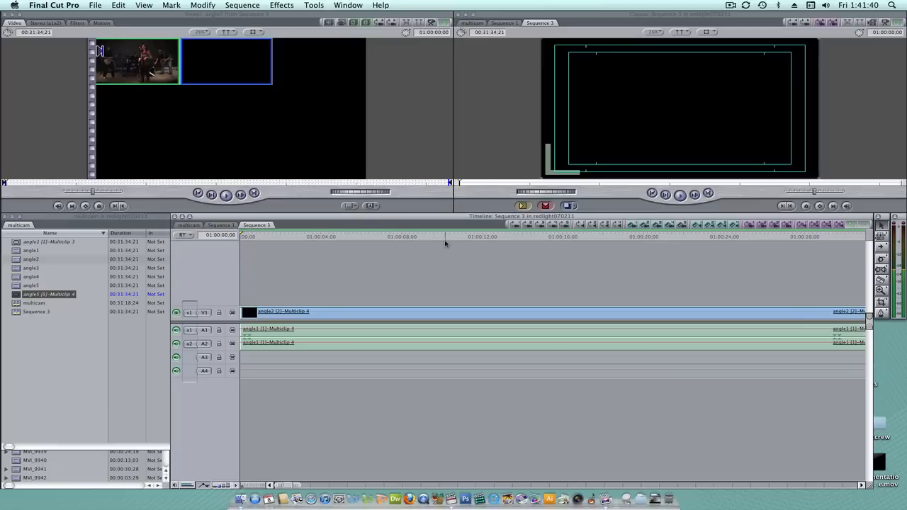
Step: Play the sequence in stretches, cutting the video to angle 4 at 01:00:03;17 and to angle 2 at 01:00:07;05
{"action": "key", "text": "space"}
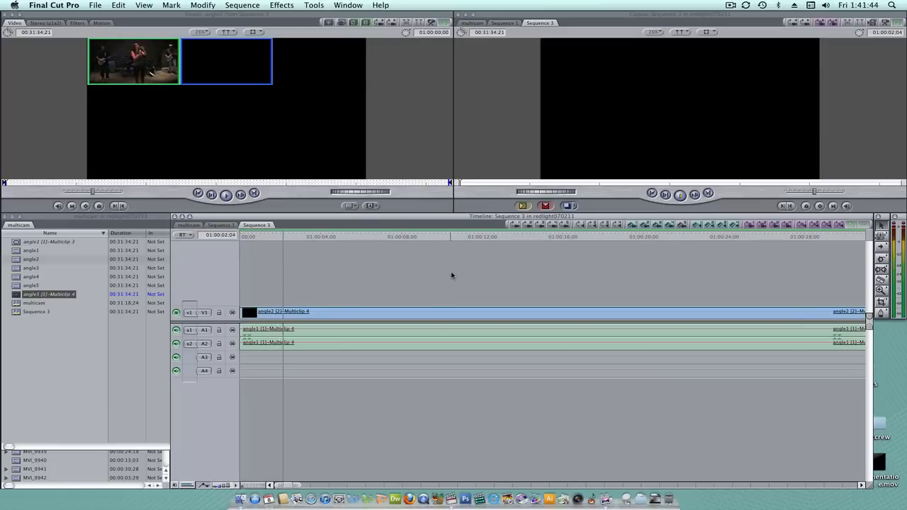
{"action": "key", "text": "space"}
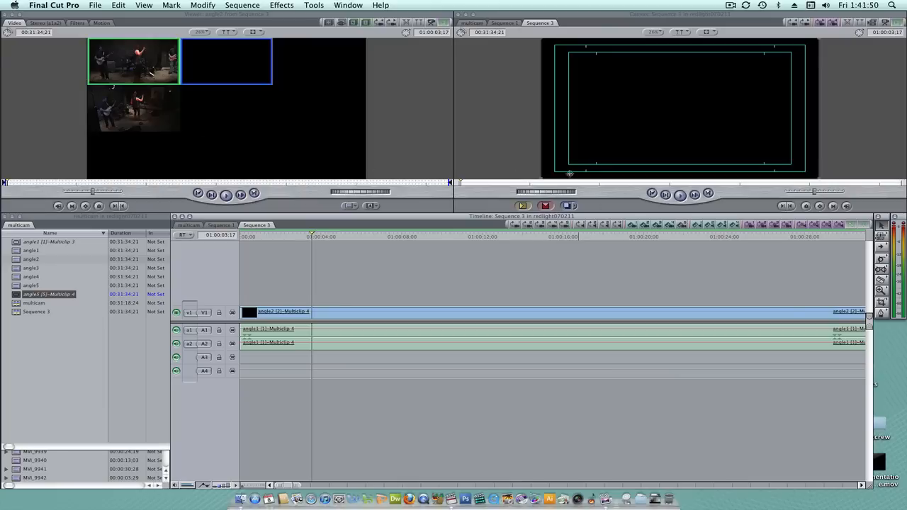
{"action": "left_click", "coordinate": [670, 225]}
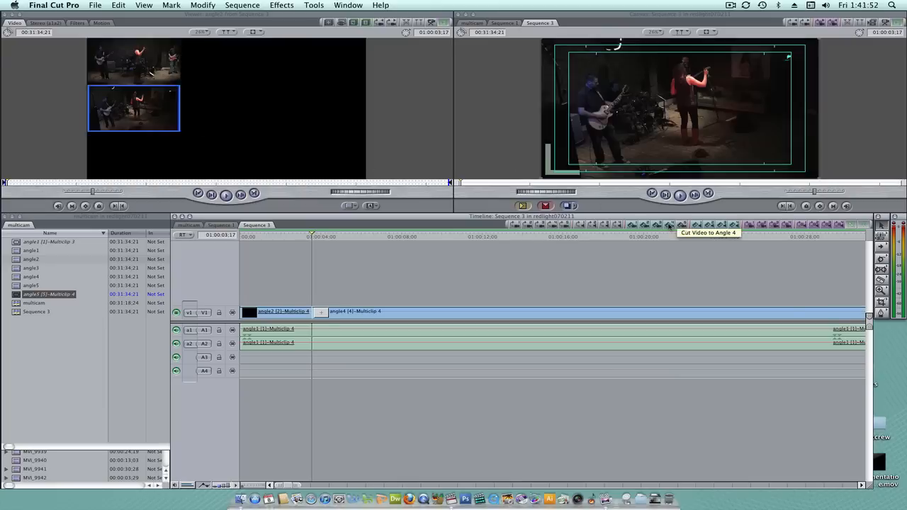
{"action": "key", "text": "space"}
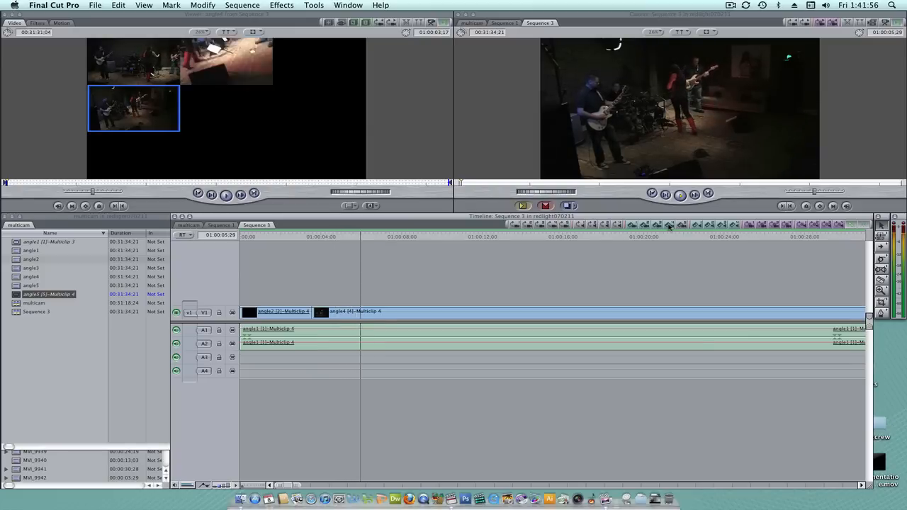
{"action": "key", "text": "space"}
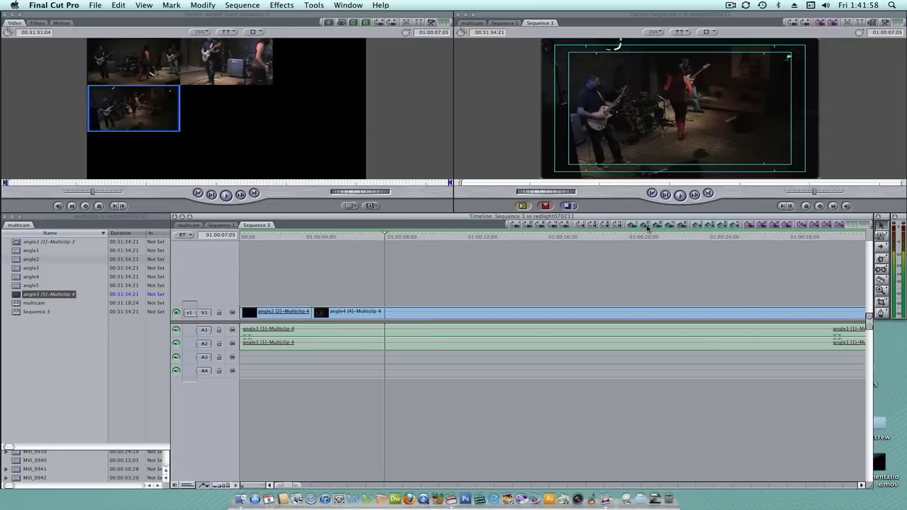
{"action": "left_click", "coordinate": [647, 228]}
Step: Cut the video to angle 1 at 01:00:11;07 and, during playback, to angle 5 at about 01:00:15;09
{"action": "key", "text": "space"}
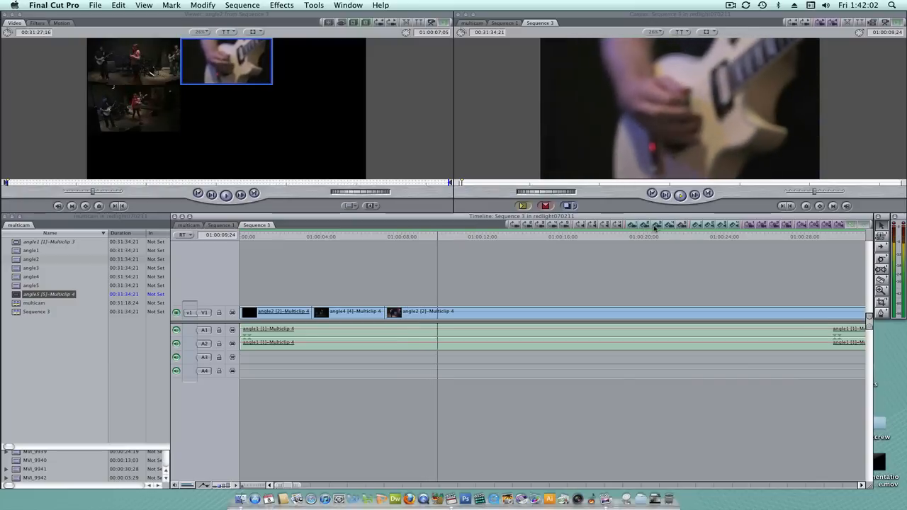
{"action": "key", "text": "space"}
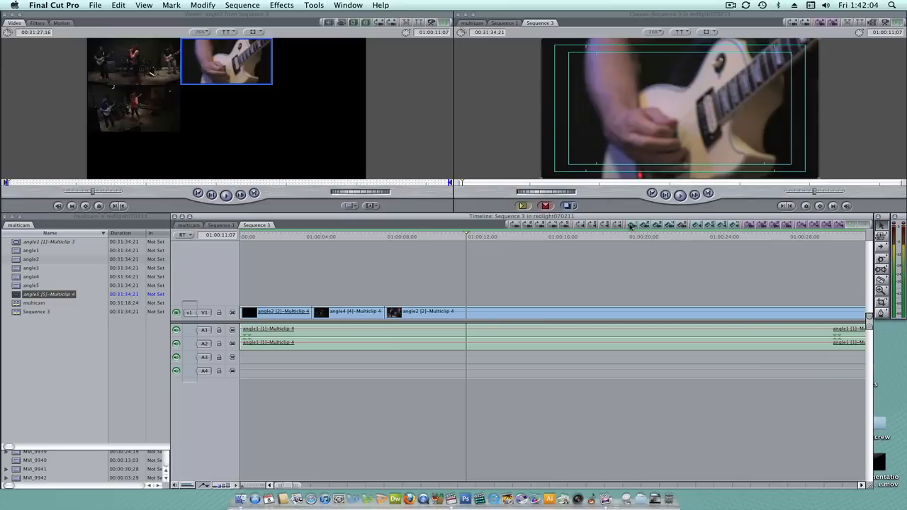
{"action": "left_click", "coordinate": [631, 226]}
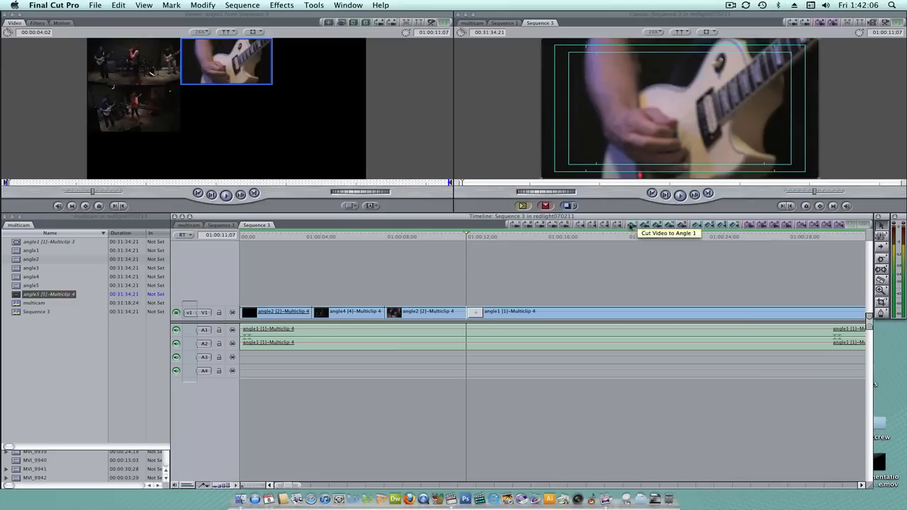
{"action": "key", "text": "space"}
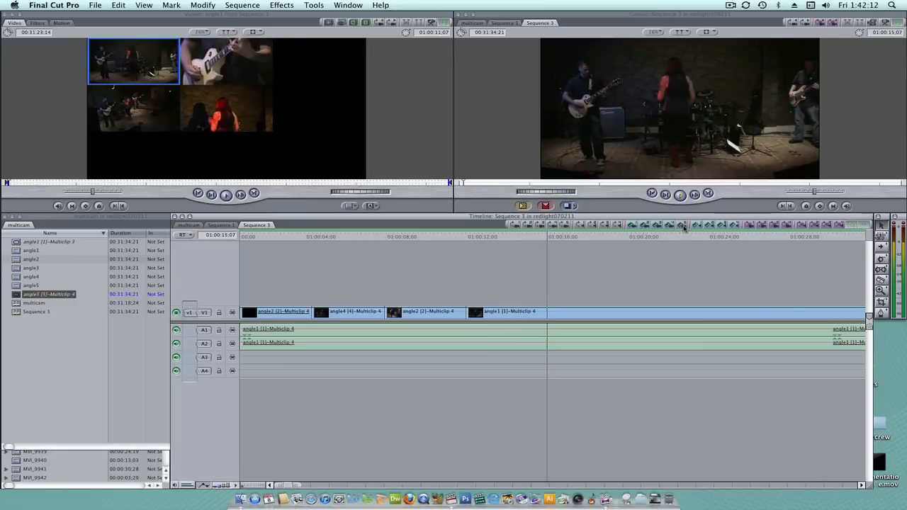
{"action": "left_click", "coordinate": [683, 225]}
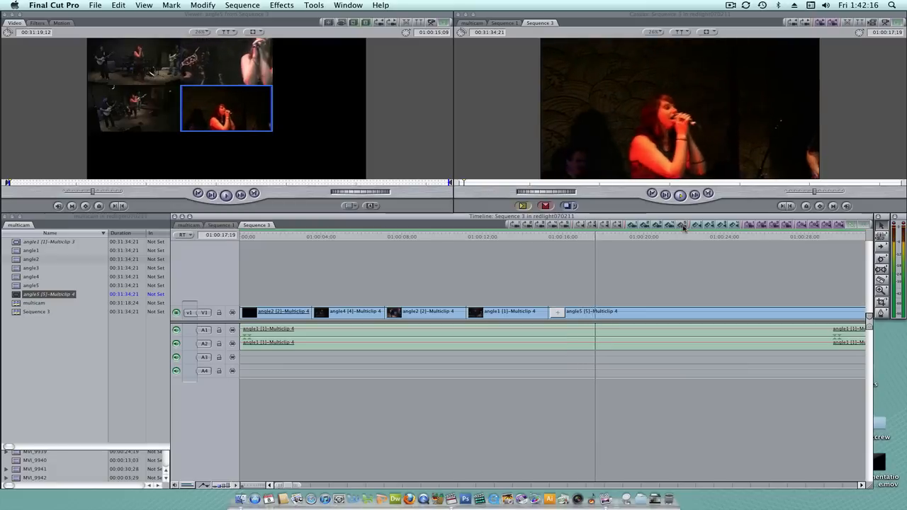
Step: Cut the video to angle 1 at 01:00:21;23 and play the sequence on to about 01:00:25;04
{"action": "key", "text": "space"}
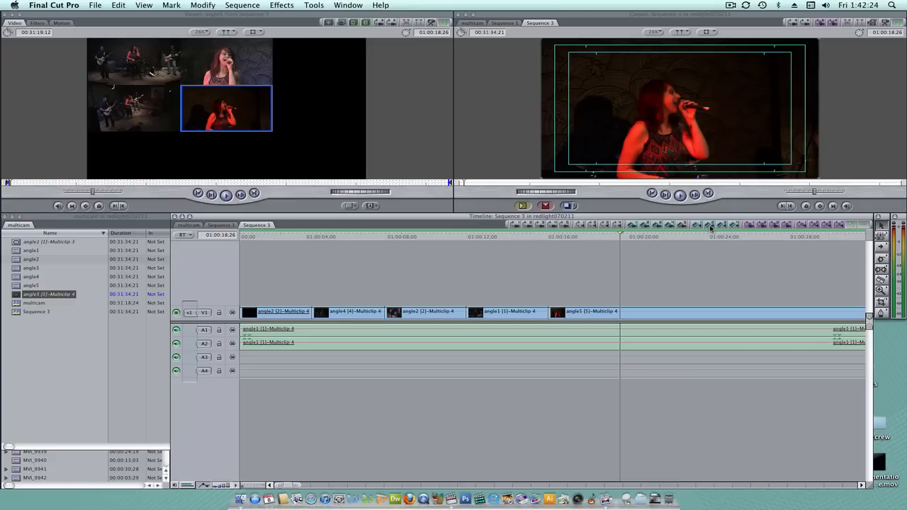
{"action": "key", "text": "space"}
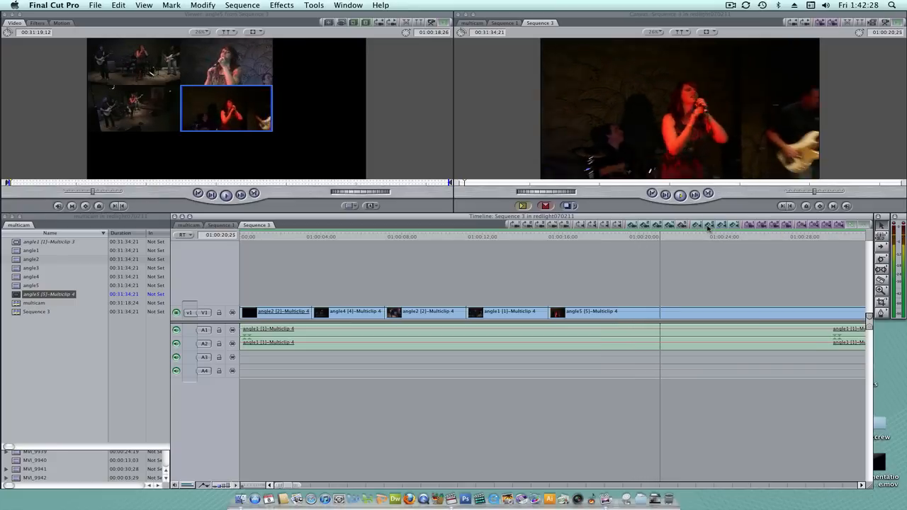
{"action": "key", "text": "space"}
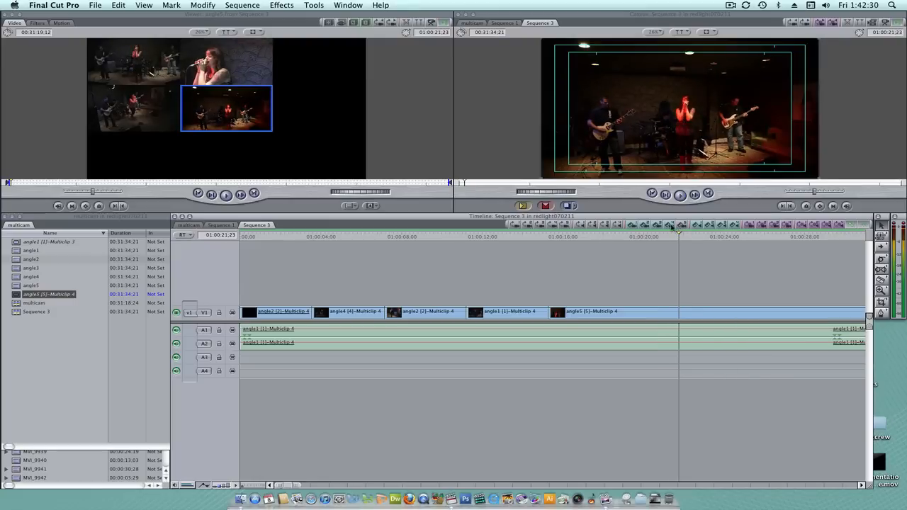
{"action": "left_click", "coordinate": [625, 225]}
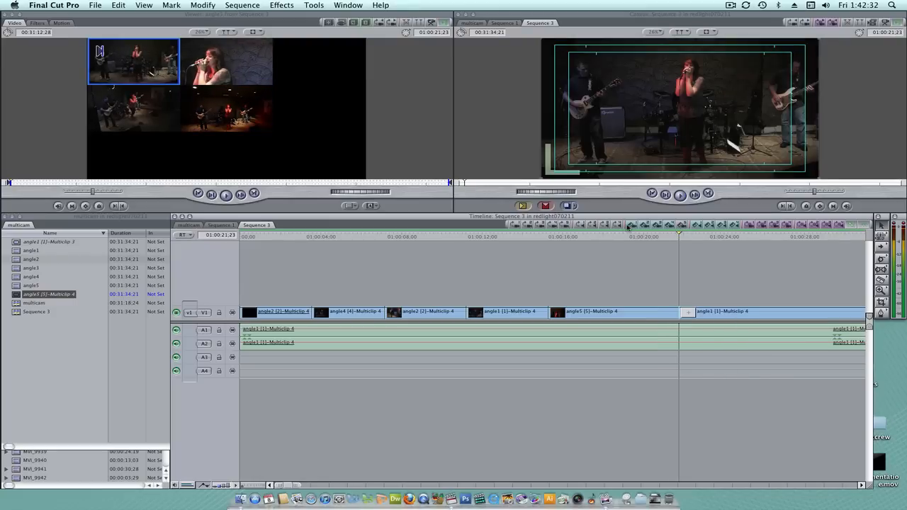
{"action": "key", "text": "space"}
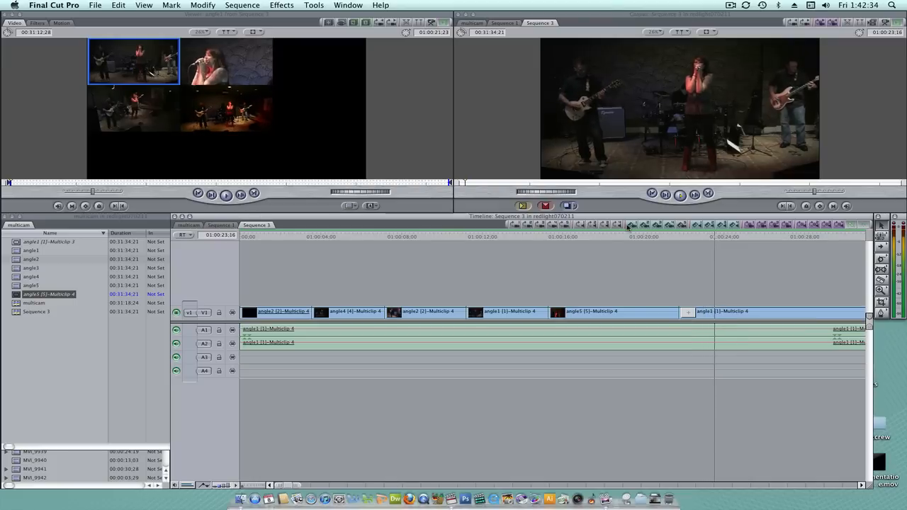
{"action": "key", "text": "space"}
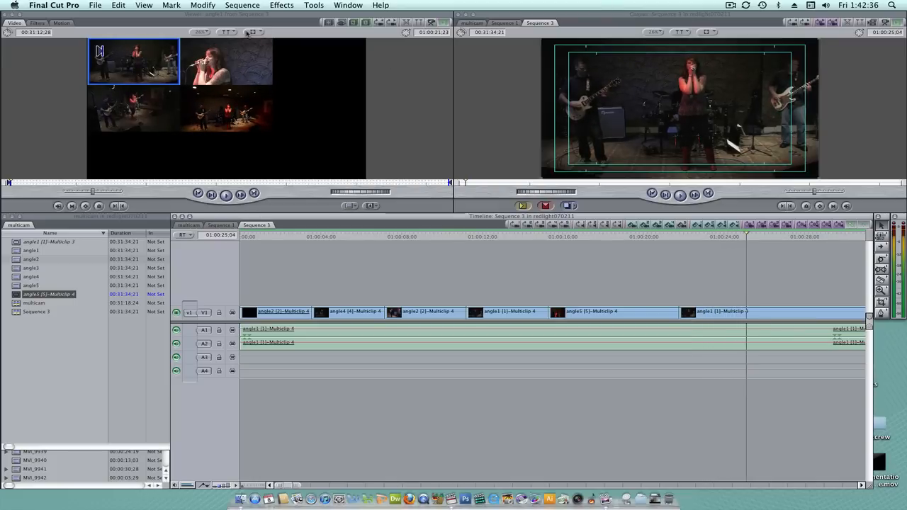
Step: Examine the viewer's playhead sync menu, including its Audio track options
{"action": "left_click", "coordinate": [224, 32]}
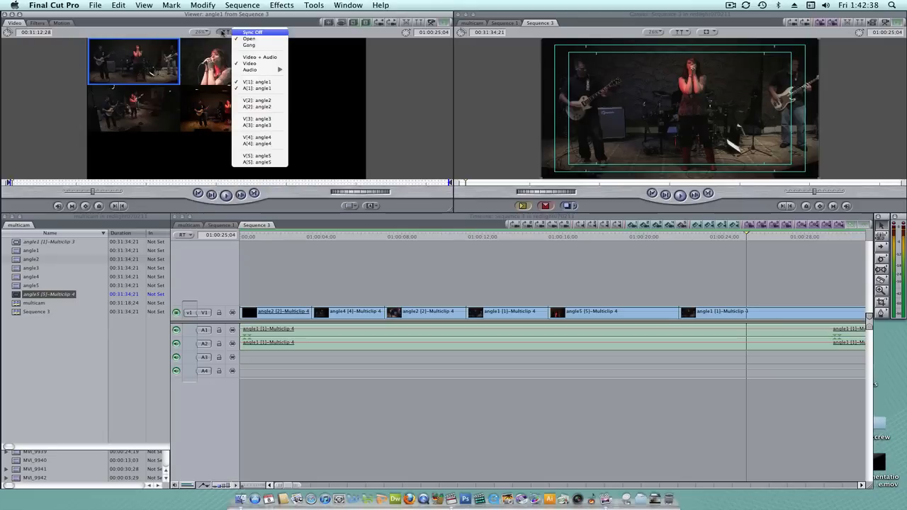
{"action": "mouse_move", "coordinate": [248, 71]}
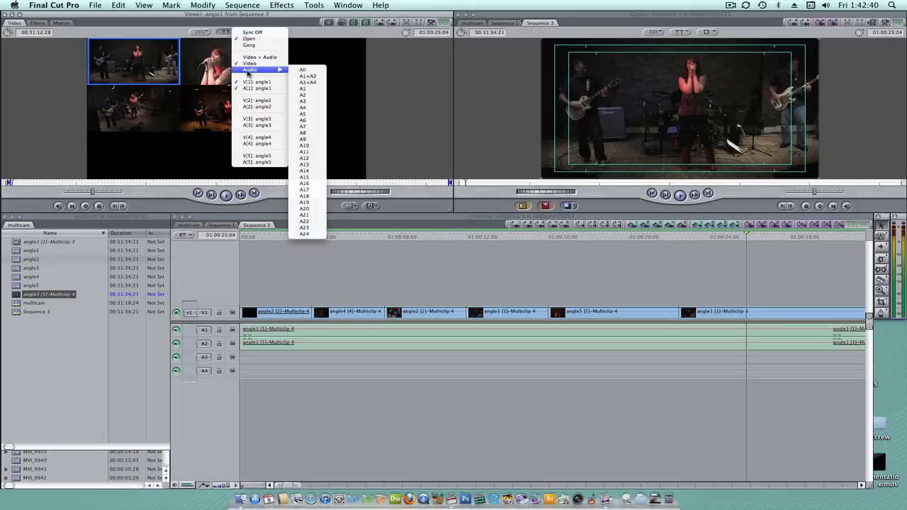
{"action": "left_click", "coordinate": [224, 32]}
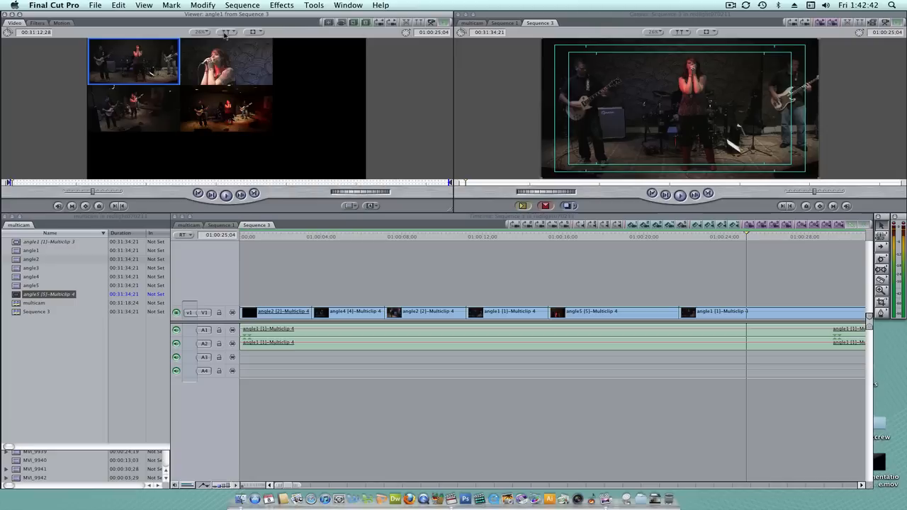
Step: Set the viewer's multiclip switching mode to Video + Audio in the playhead sync options
{"action": "left_click", "coordinate": [224, 33]}
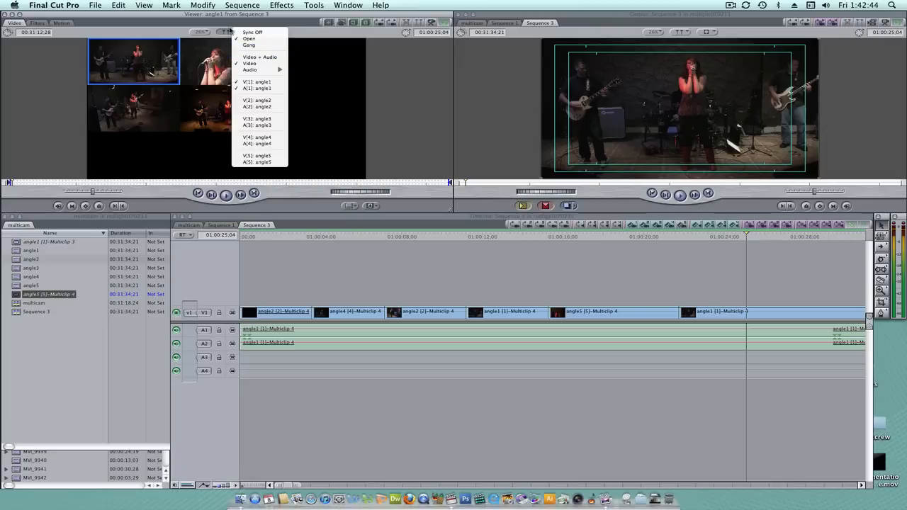
{"action": "left_click", "coordinate": [225, 33]}
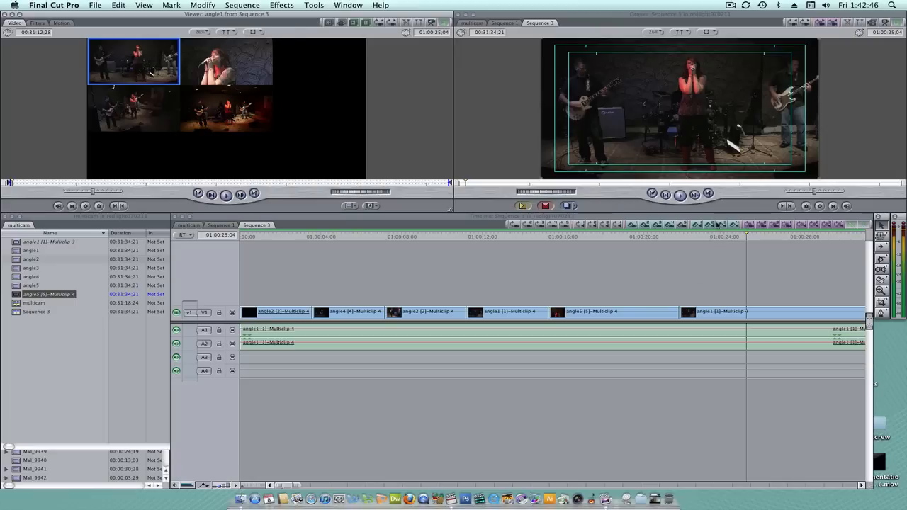
{"action": "left_click", "coordinate": [225, 33]}
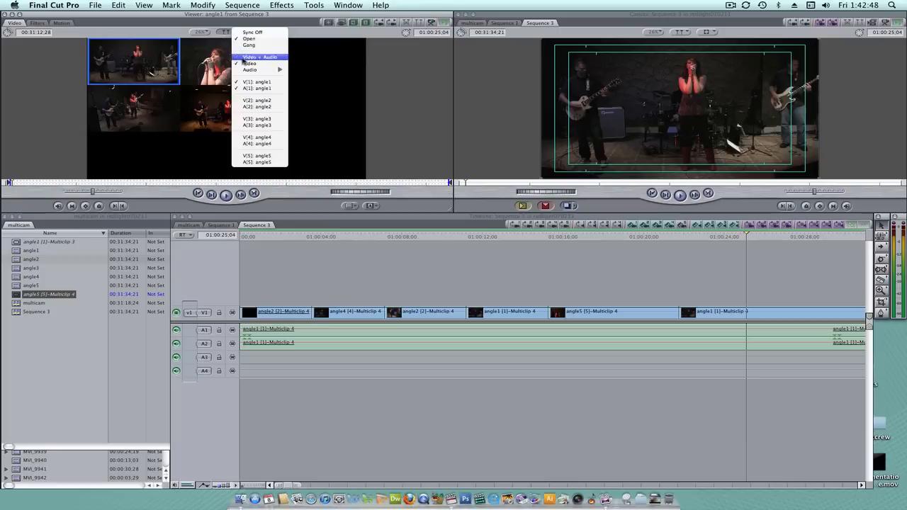
{"action": "left_click", "coordinate": [253, 58]}
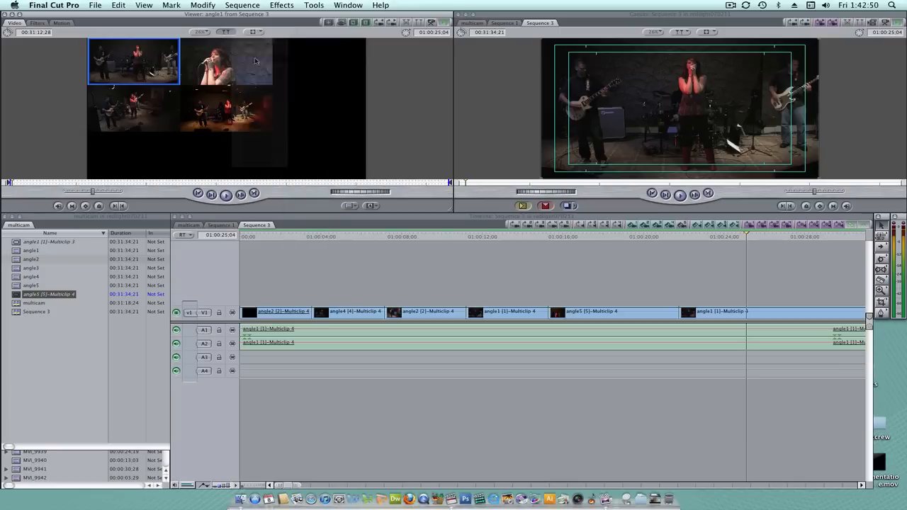
Step: Play the sequence in stretches, cutting the audio to angle 3 at 01:00:25;18 and to angle 1 at 01:00:28;03
{"action": "key", "text": "space"}
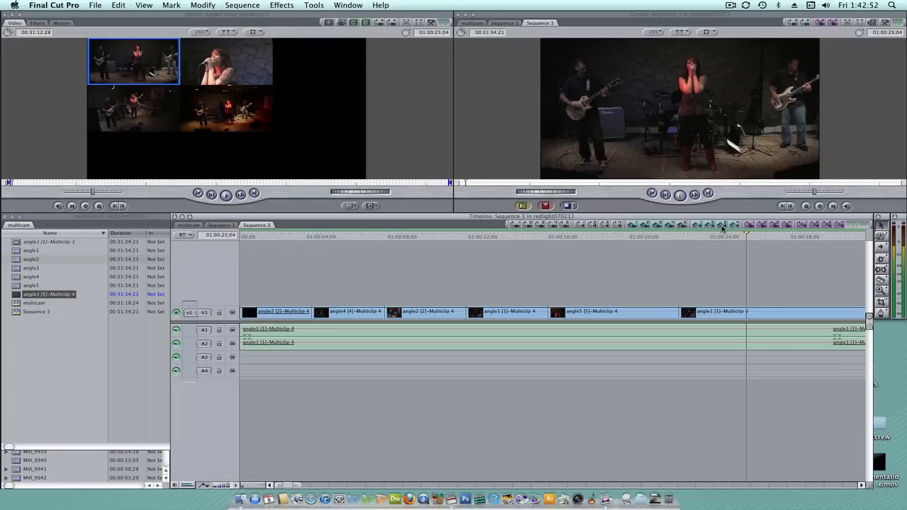
{"action": "left_click", "coordinate": [722, 227]}
{"action": "key", "text": "space"}
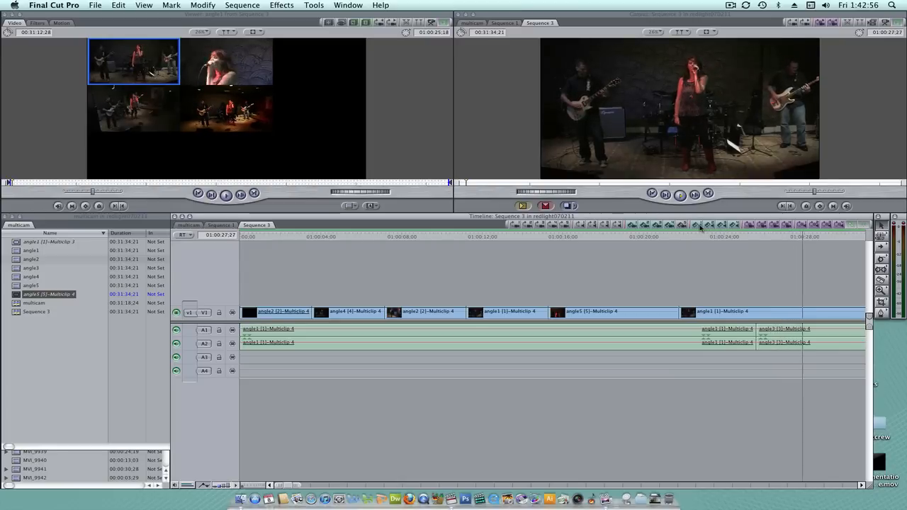
{"action": "key", "text": "space"}
{"action": "left_click", "coordinate": [698, 225]}
{"action": "key", "text": "space"}
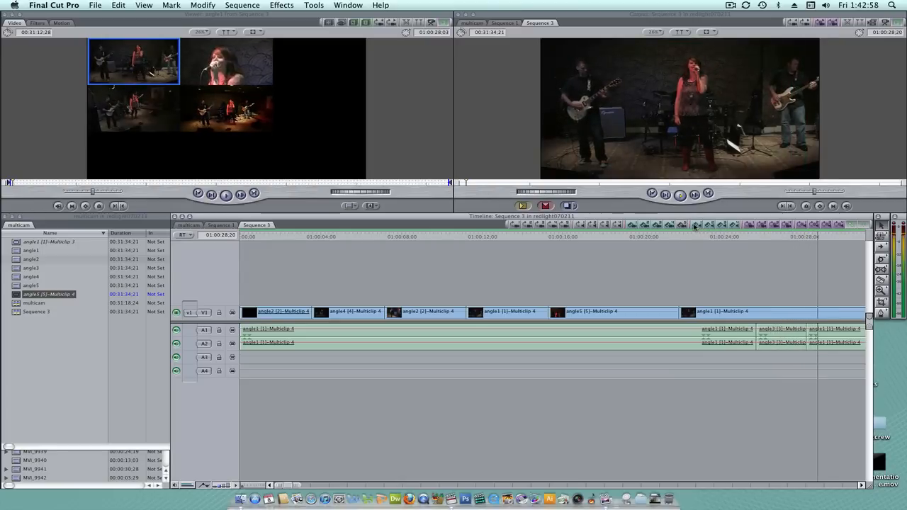
Step: Cut the audio to angle 3 at 01:00:29;10 and play the sequence on to 01:00:31;02
{"action": "key", "text": "space"}
{"action": "left_click", "coordinate": [723, 226]}
{"action": "key", "text": "space"}
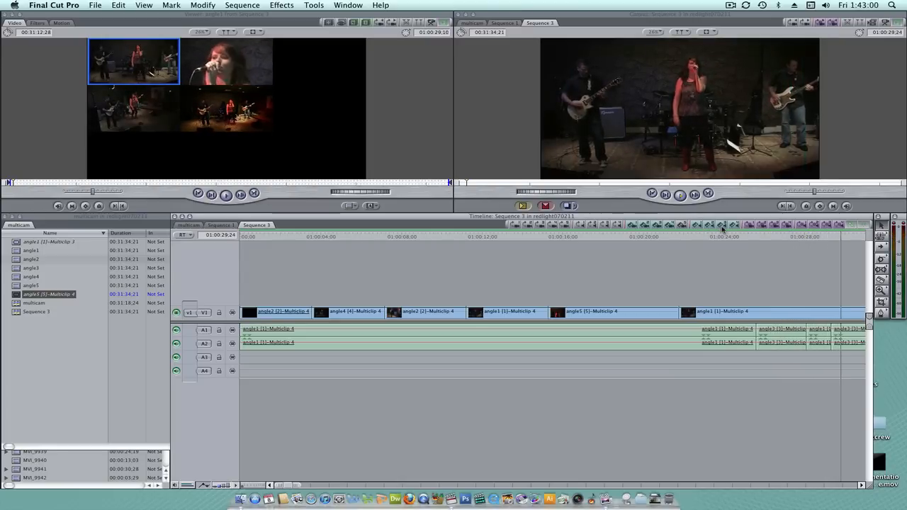
{"action": "key", "text": "space"}
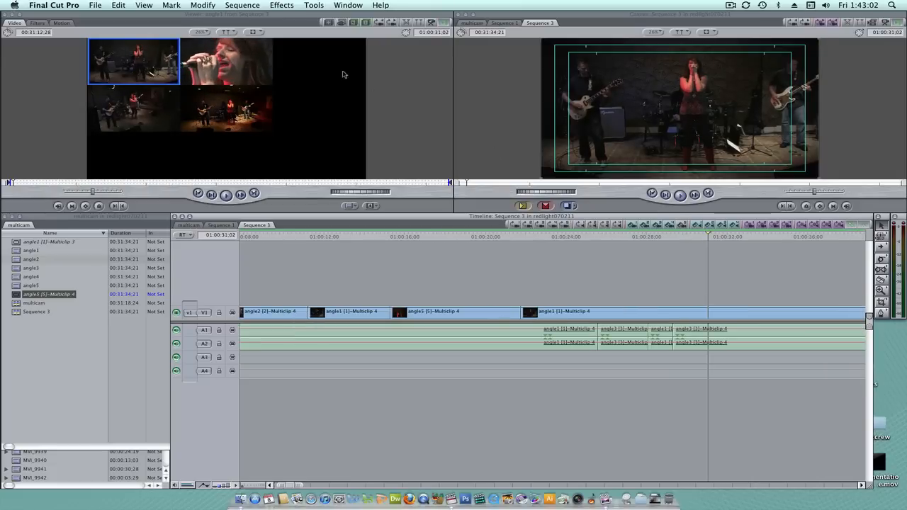
Step: Recheck the playhead sync options and switch the video segment at the playhead from angle 1 to angle 2
{"action": "left_click", "coordinate": [222, 32]}
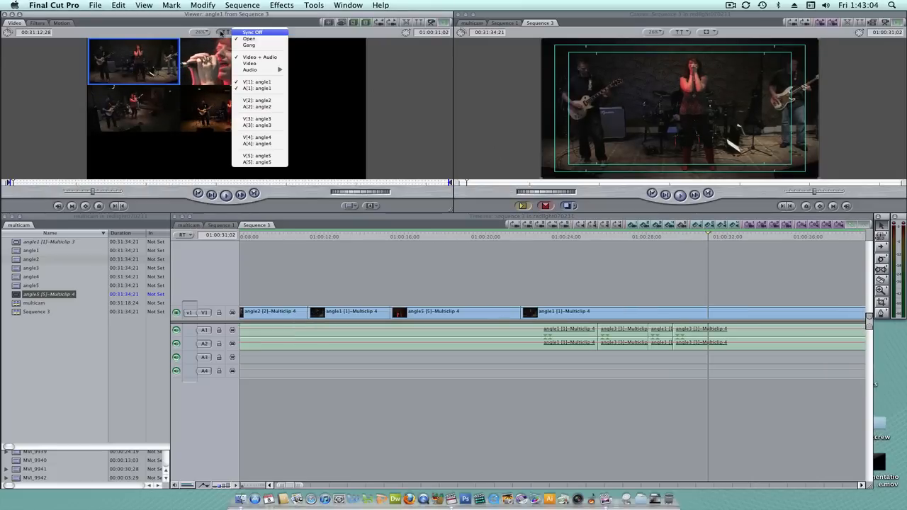
{"action": "left_click", "coordinate": [331, 95]}
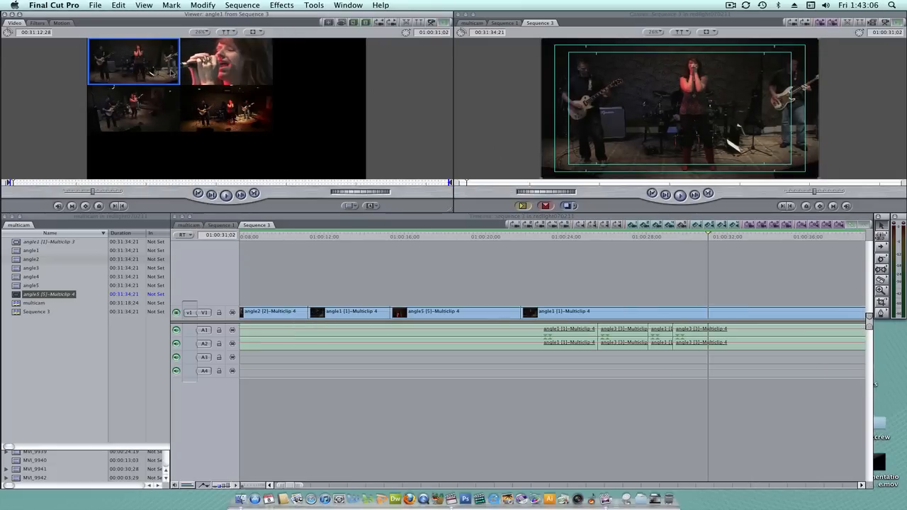
{"action": "left_click", "coordinate": [264, 75]}
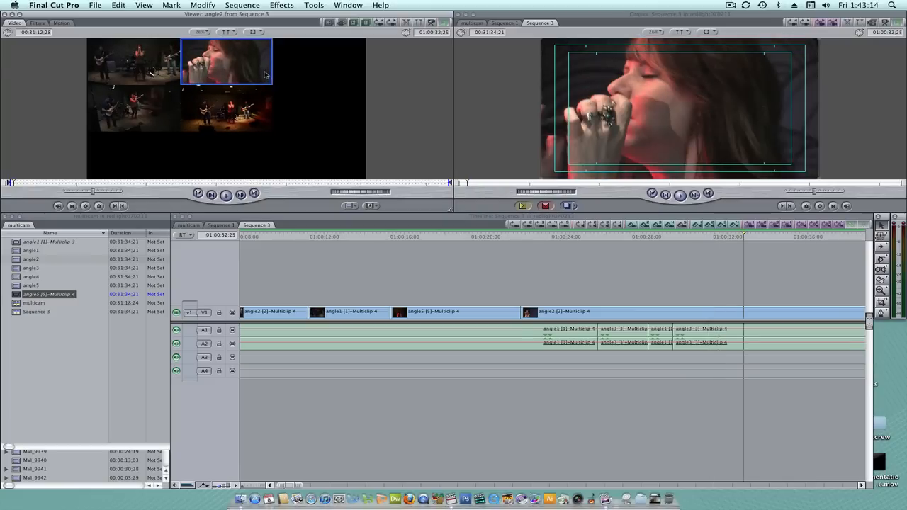
{"action": "left_click", "coordinate": [598, 316]}
{"action": "left_click", "coordinate": [419, 316]}
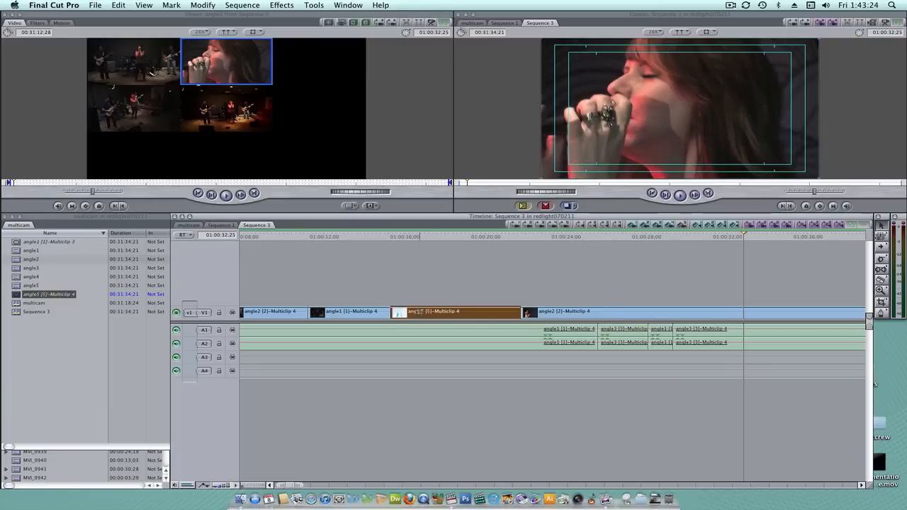
{"action": "left_click", "coordinate": [423, 334]}
{"action": "left_click", "coordinate": [440, 291]}
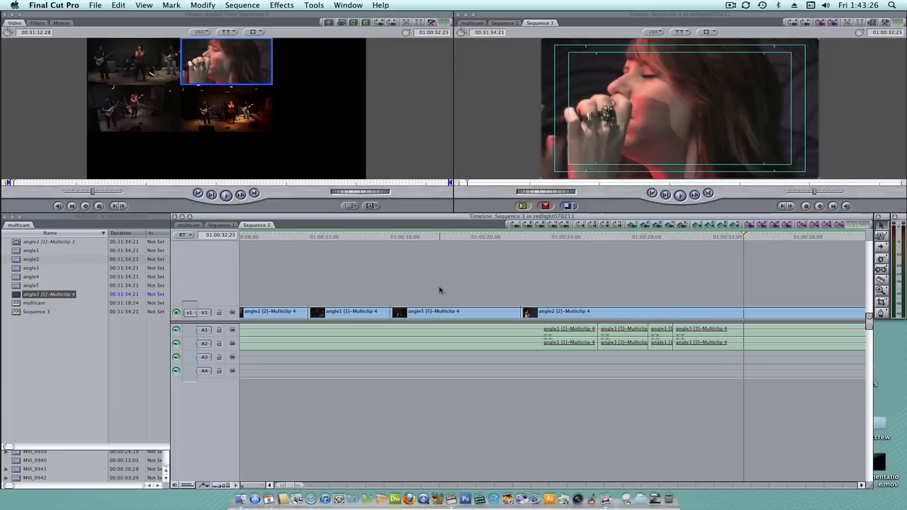